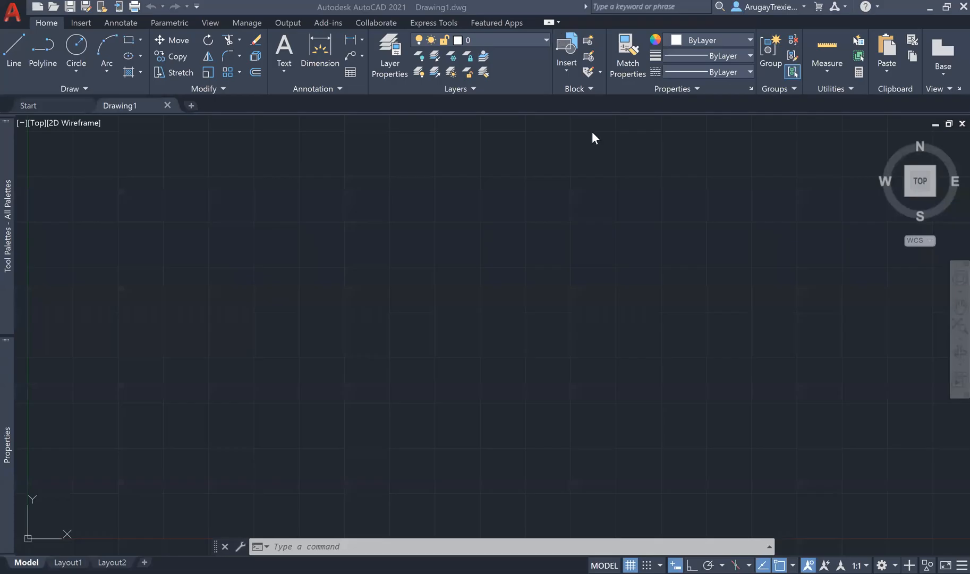
{"action": "left_click", "coordinate": [14, 9]}
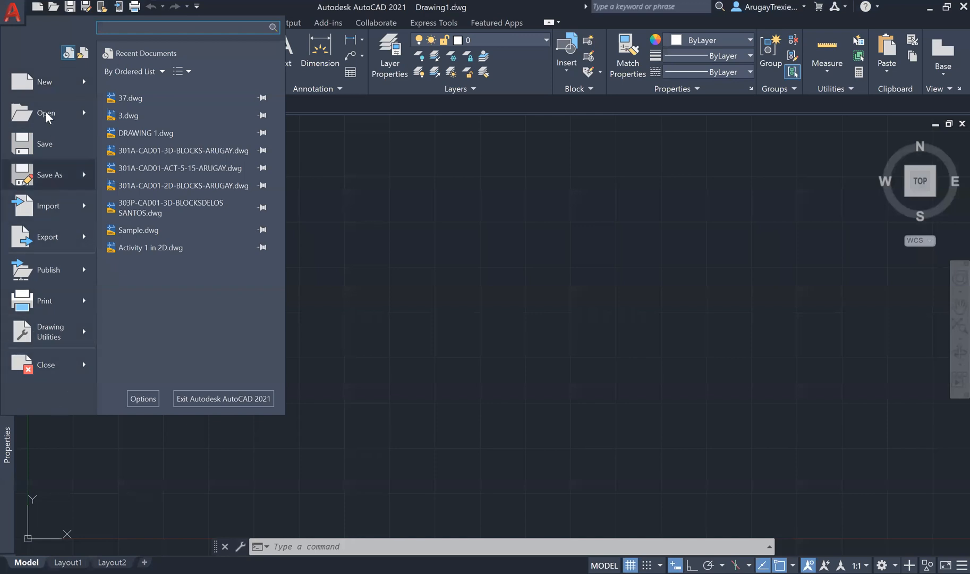
{"action": "left_click", "coordinate": [427, 199]}
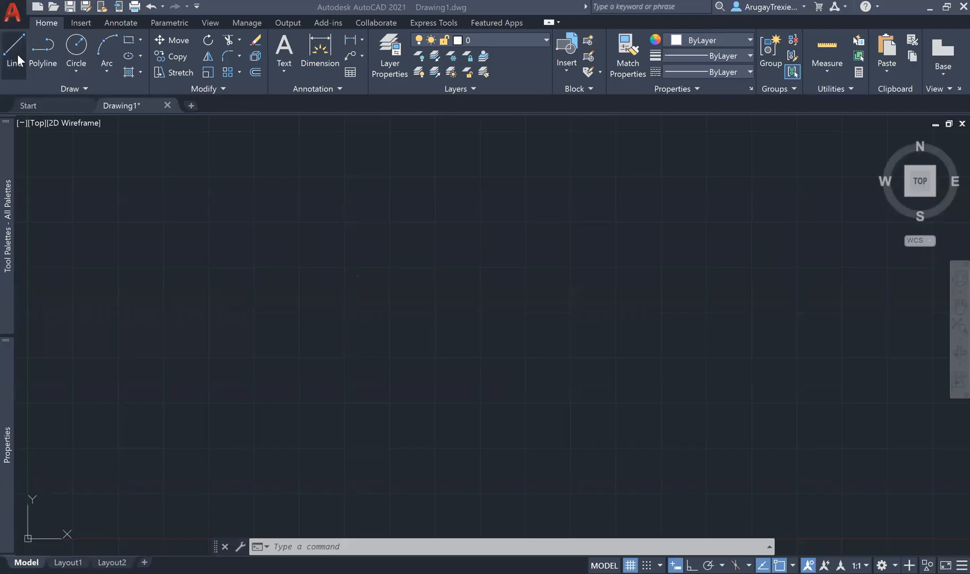
{"action": "left_click", "coordinate": [15, 53]}
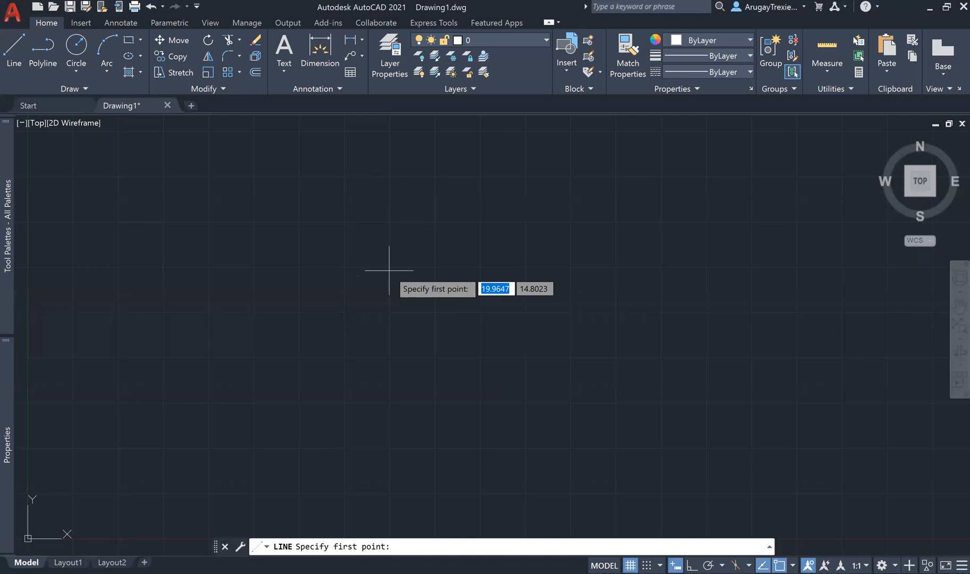
{"action": "left_click", "coordinate": [389, 270]}
{"action": "key", "text": "Escape"}
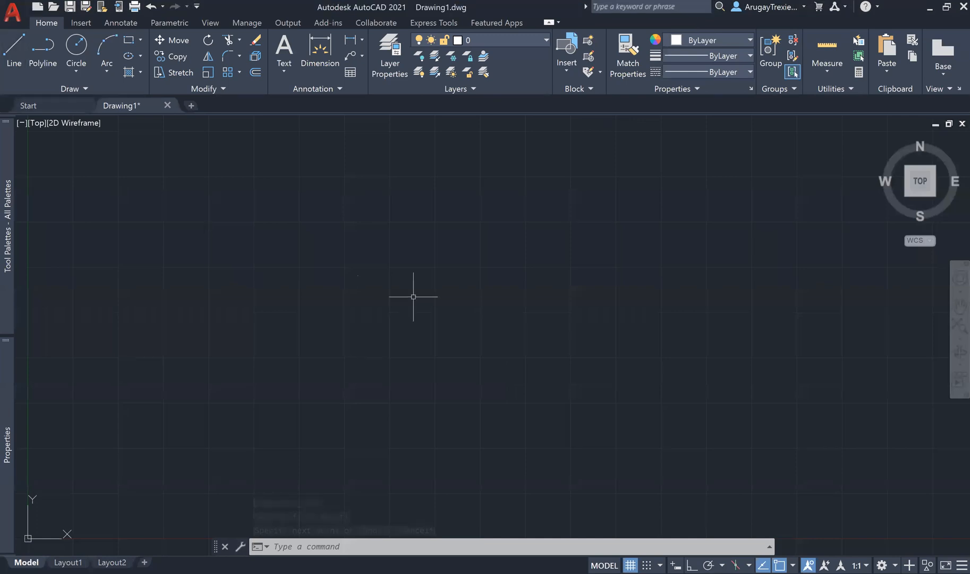
{"action": "left_click", "coordinate": [411, 271]}
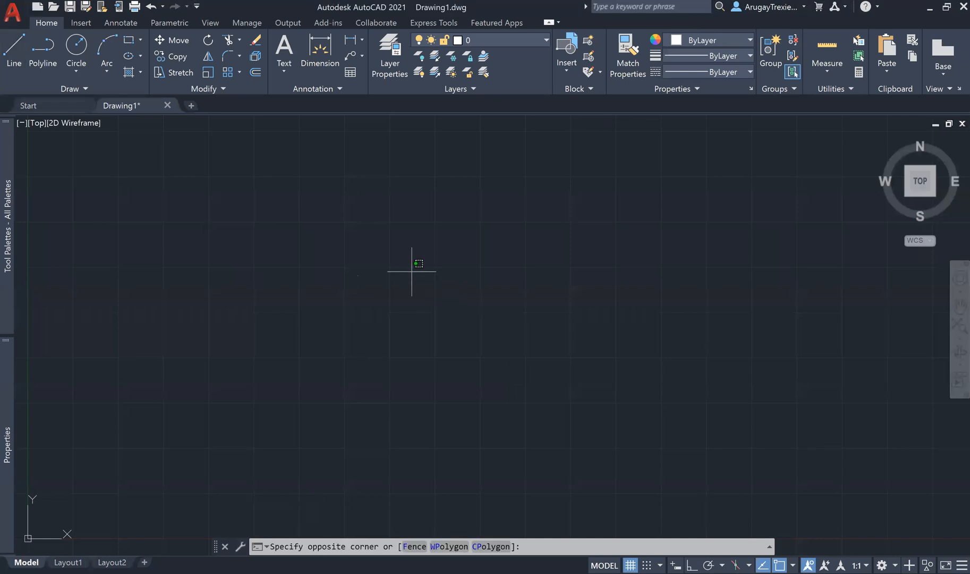
{"action": "left_click", "coordinate": [502, 266]}
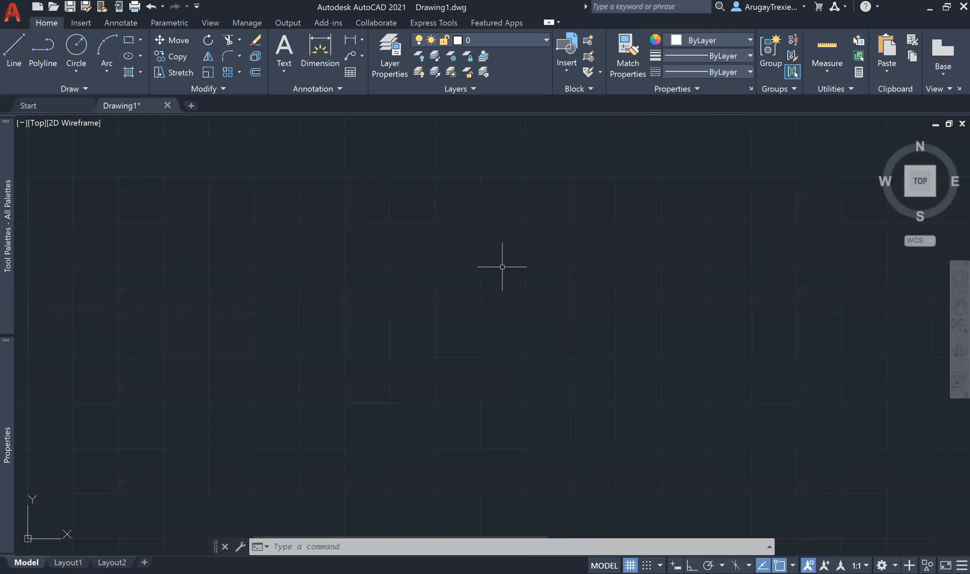
Step: Draw a freehand rectangle near the middle of the drawing area with four connected Line segments and end the command
{"action": "left_click", "coordinate": [13, 50]}
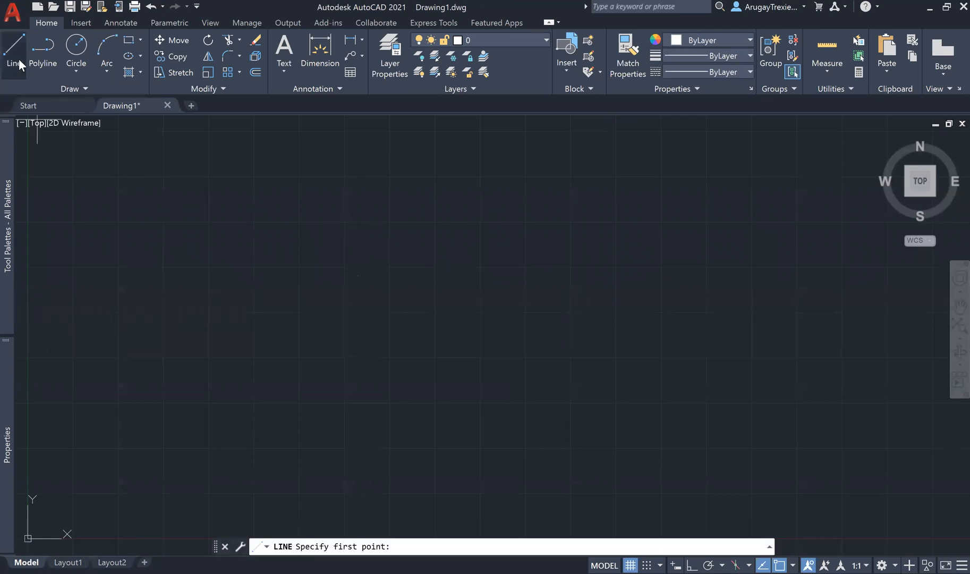
{"action": "left_click", "coordinate": [419, 294]}
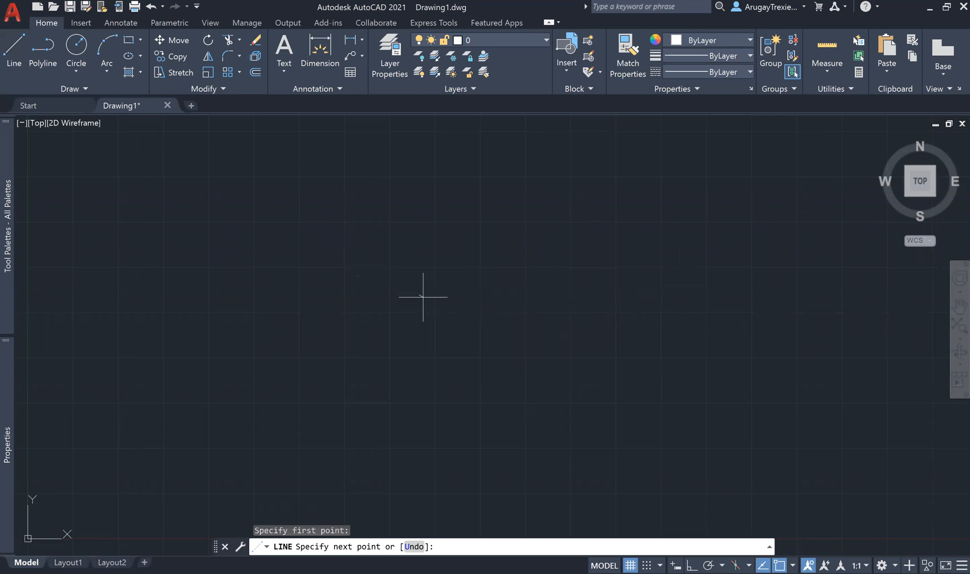
{"action": "left_click", "coordinate": [529, 295]}
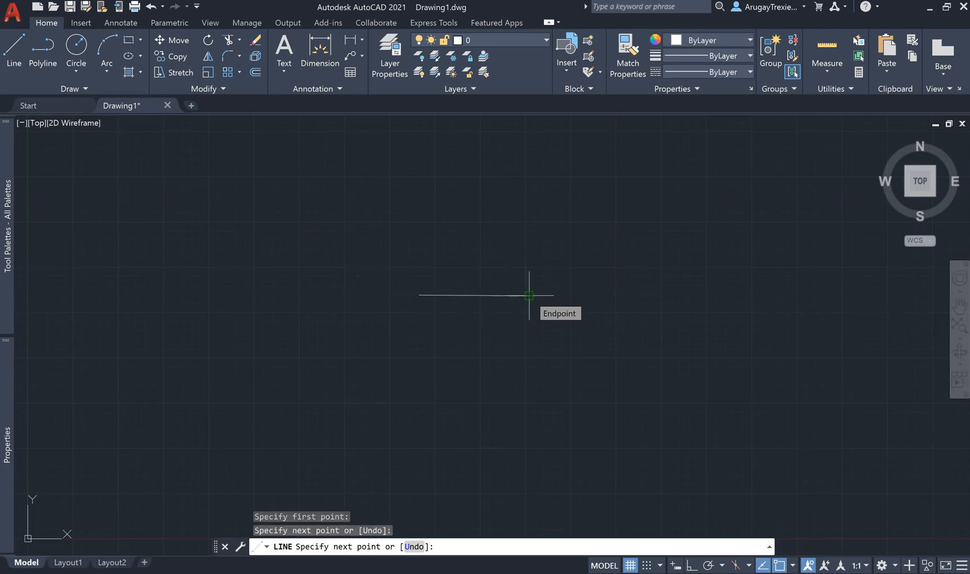
{"action": "left_click", "coordinate": [529, 349]}
{"action": "left_click", "coordinate": [423, 349]}
{"action": "left_click", "coordinate": [423, 295]}
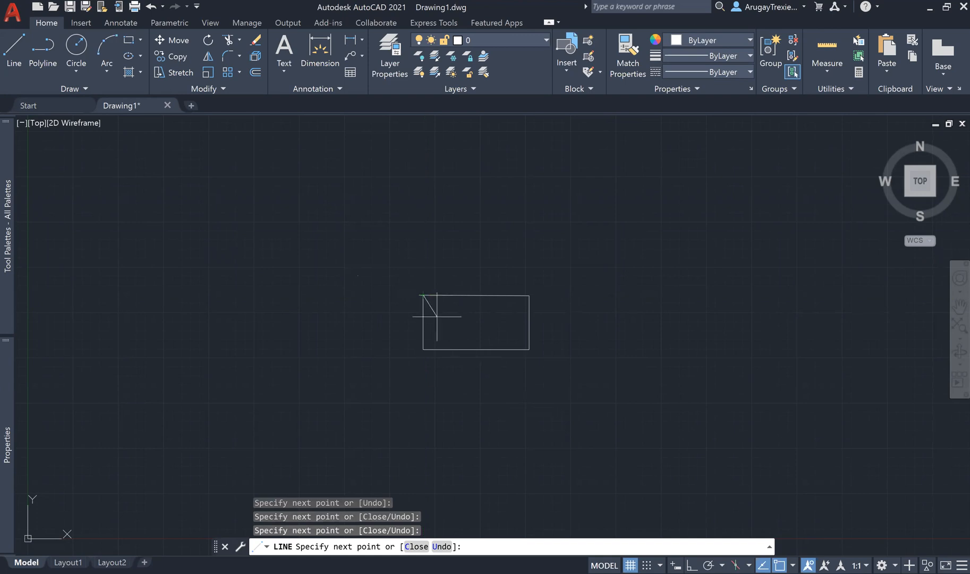
{"action": "key", "text": "Escape"}
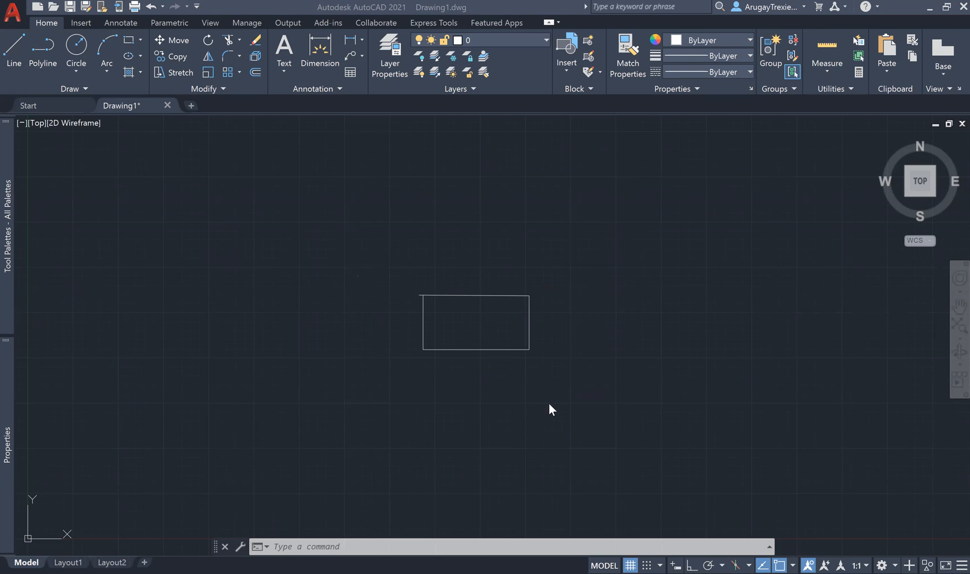
Step: Examine the rectangle at different magnifications and from different parts of the drawing area
{"action": "scroll", "coordinate": [621, 403], "scroll_direction": "up", "scroll_amount": 2}
{"action": "scroll", "coordinate": [525, 382], "scroll_direction": "down", "scroll_amount": 6}
{"action": "scroll", "coordinate": [525, 382], "scroll_direction": "up", "scroll_amount": 6}
{"action": "scroll", "coordinate": [434, 348], "scroll_direction": "up", "scroll_amount": 4}
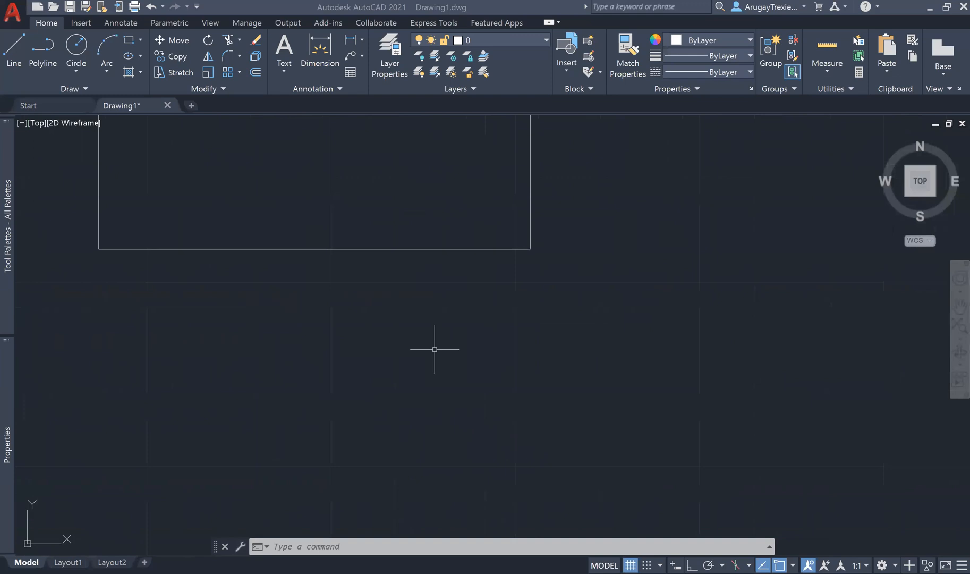
{"action": "scroll", "coordinate": [505, 387], "scroll_direction": "down", "scroll_amount": 4}
{"action": "scroll", "coordinate": [543, 365], "scroll_direction": "up", "scroll_amount": 4}
{"action": "scroll", "coordinate": [542, 366], "scroll_direction": "down", "scroll_amount": 4}
{"action": "scroll", "coordinate": [451, 284], "scroll_direction": "up", "scroll_amount": 4}
{"action": "scroll", "coordinate": [301, 256], "scroll_direction": "down", "scroll_amount": 2}
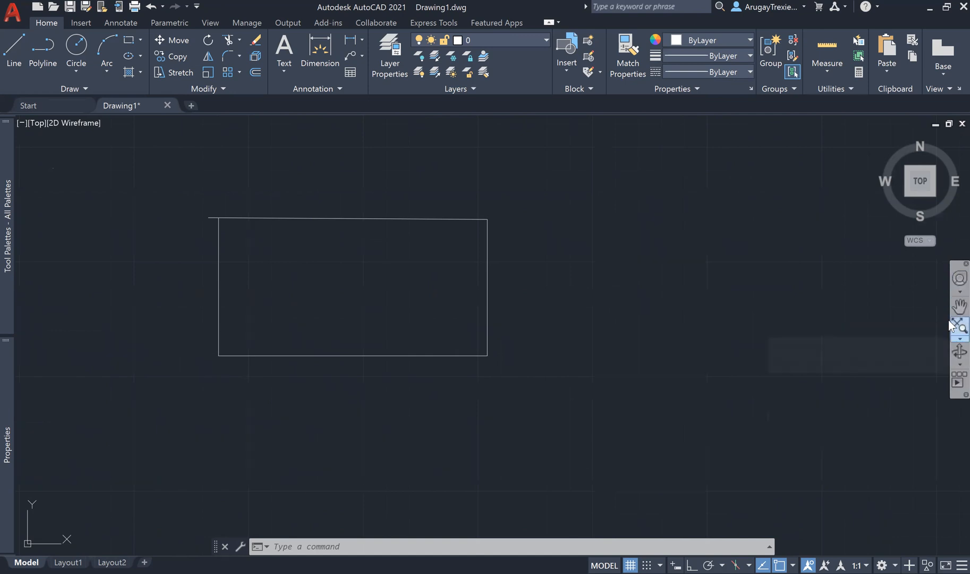
{"action": "mouse_move", "coordinate": [710, 292]}
{"action": "middle_mouse_down"}
{"action": "mouse_move", "coordinate": [636, 304]}
{"action": "mouse_move", "coordinate": [630, 314]}
{"action": "mouse_move", "coordinate": [729, 319]}
{"action": "mouse_move", "coordinate": [715, 301]}
{"action": "mouse_move", "coordinate": [557, 355]}
{"action": "mouse_move", "coordinate": [549, 368]}
{"action": "middle_mouse_up"}
{"action": "middle_click_drag", "start_coordinate": [387, 385], "coordinate": [704, 307]}
{"action": "mouse_move", "coordinate": [290, 234]}
{"action": "middle_mouse_down"}
{"action": "mouse_move", "coordinate": [208, 306]}
{"action": "mouse_move", "coordinate": [206, 297]}
{"action": "middle_mouse_up"}
{"action": "scroll", "coordinate": [581, 387], "scroll_direction": "up", "scroll_amount": 2}
{"action": "middle_click_drag", "start_coordinate": [581, 388], "coordinate": [663, 362]}
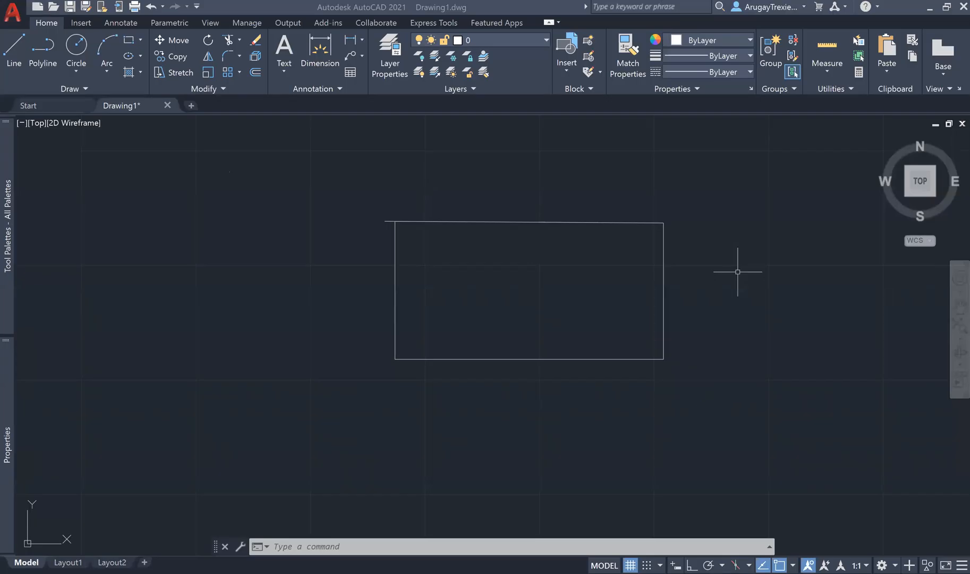
Step: Select all lines of the rectangle with a crossing window, and clear the selection
{"action": "left_click", "coordinate": [722, 419]}
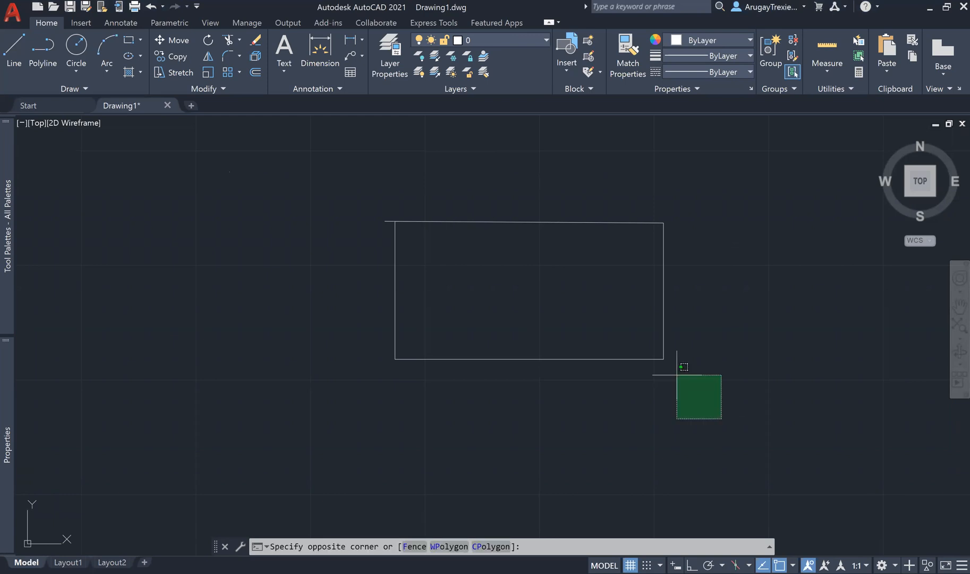
{"action": "left_click", "coordinate": [329, 165]}
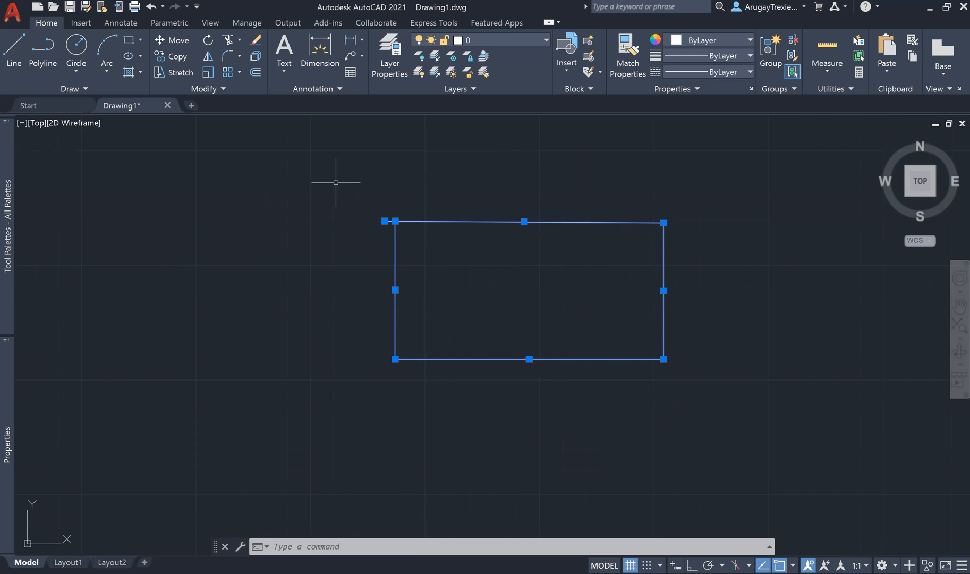
{"action": "key", "text": "Escape"}
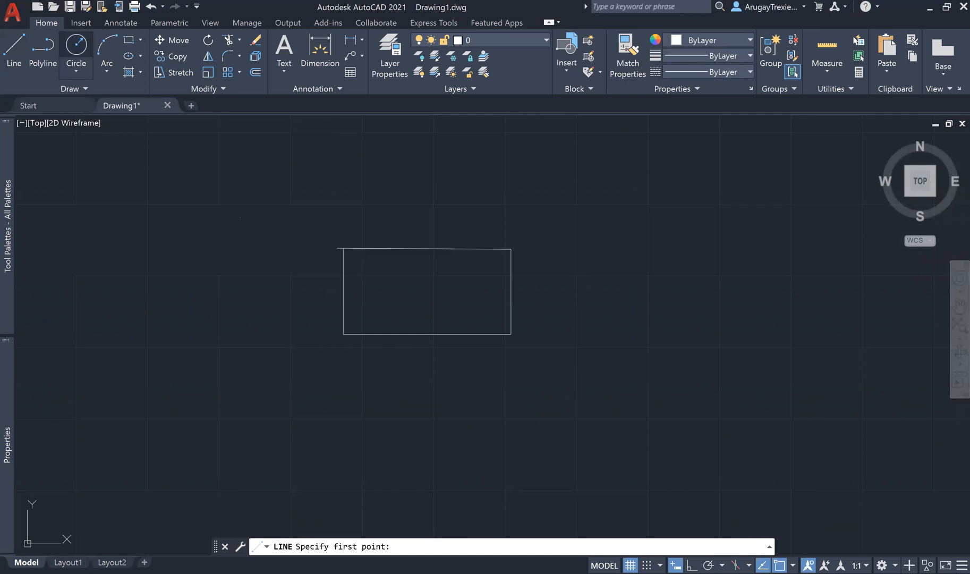
Step: Try to draw a line by entering 75 as its first point
{"action": "left_click", "coordinate": [14, 50]}
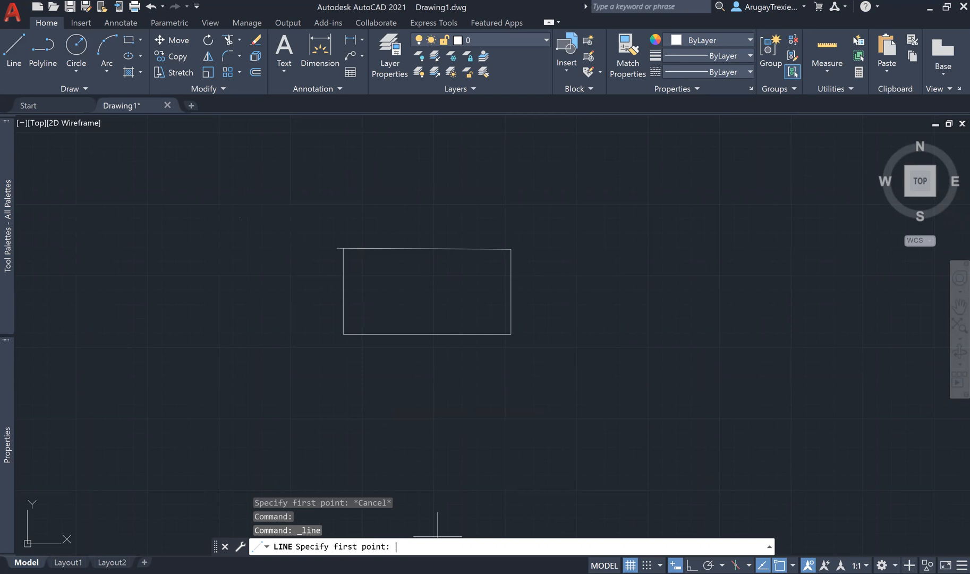
{"action": "type", "text": "75"}
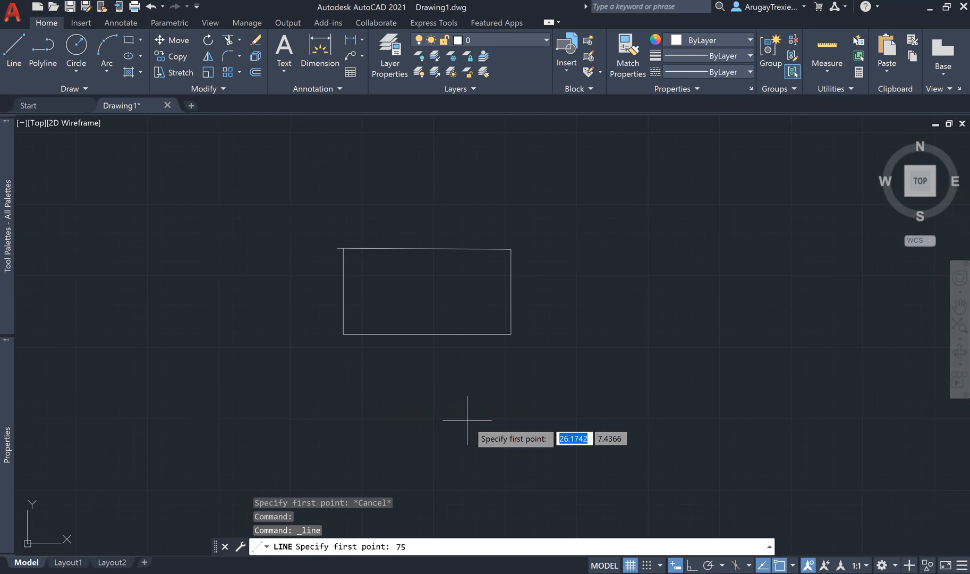
{"action": "key", "text": "Return"}
{"action": "key", "text": "Escape"}
Step: Delete the stray, nearly vertical line beside the small rectangle near the origin
{"action": "scroll", "coordinate": [692, 338], "scroll_direction": "down", "scroll_amount": 8}
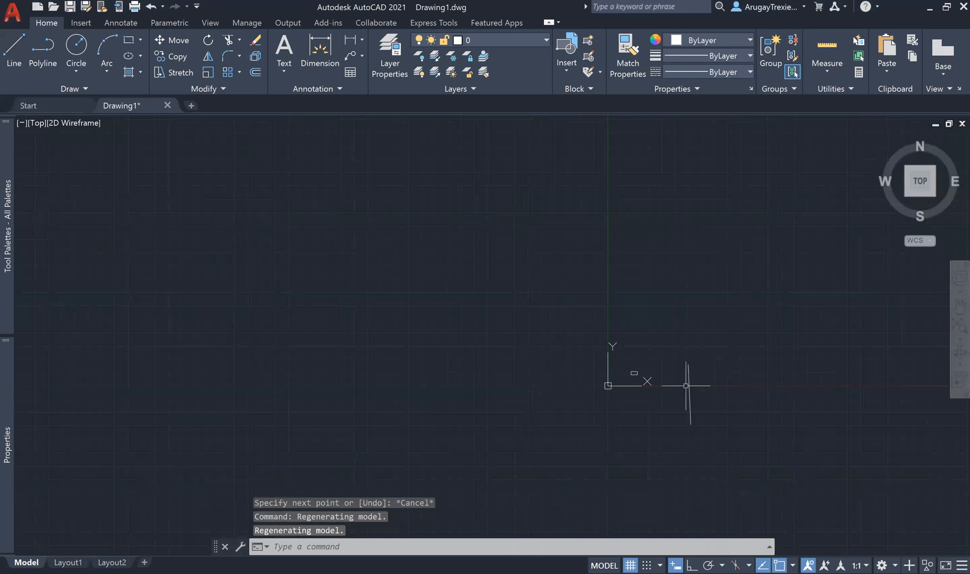
{"action": "left_click", "coordinate": [685, 385]}
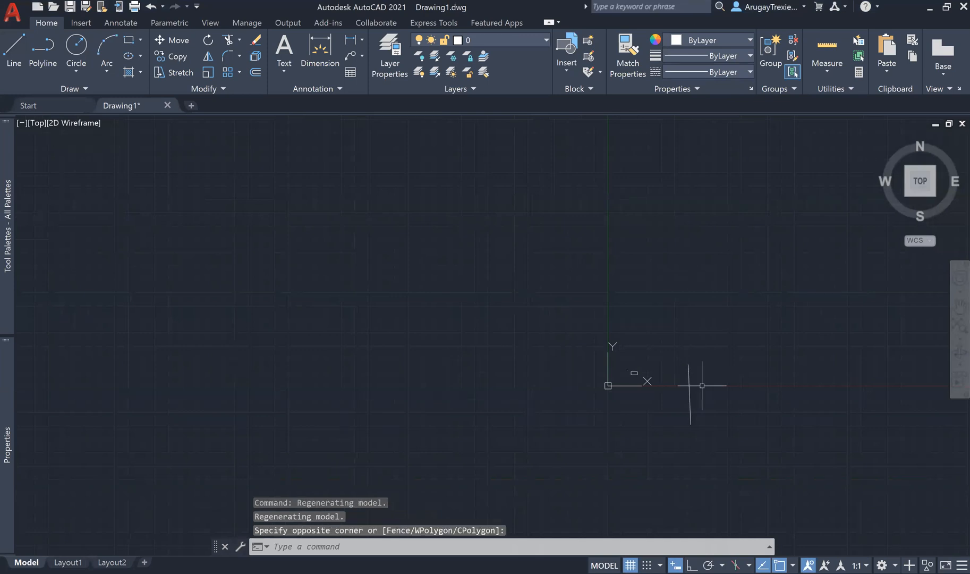
{"action": "left_click", "coordinate": [717, 295]}
{"action": "key", "text": "Delete"}
Step: Try once more to create a line with 75 as the first-point value in an empty area
{"action": "scroll", "coordinate": [664, 266], "scroll_direction": "up", "scroll_amount": 3}
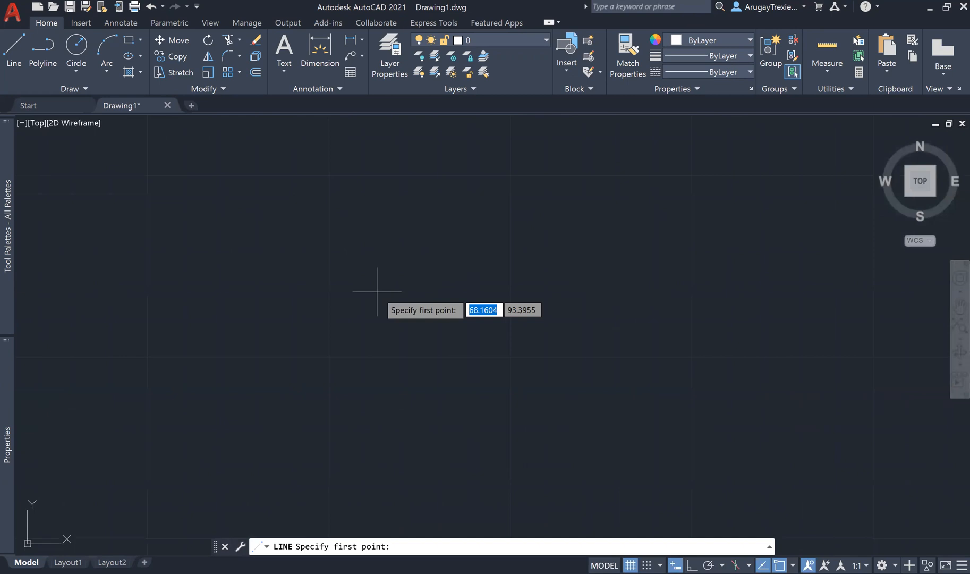
{"action": "type", "text": "75"}
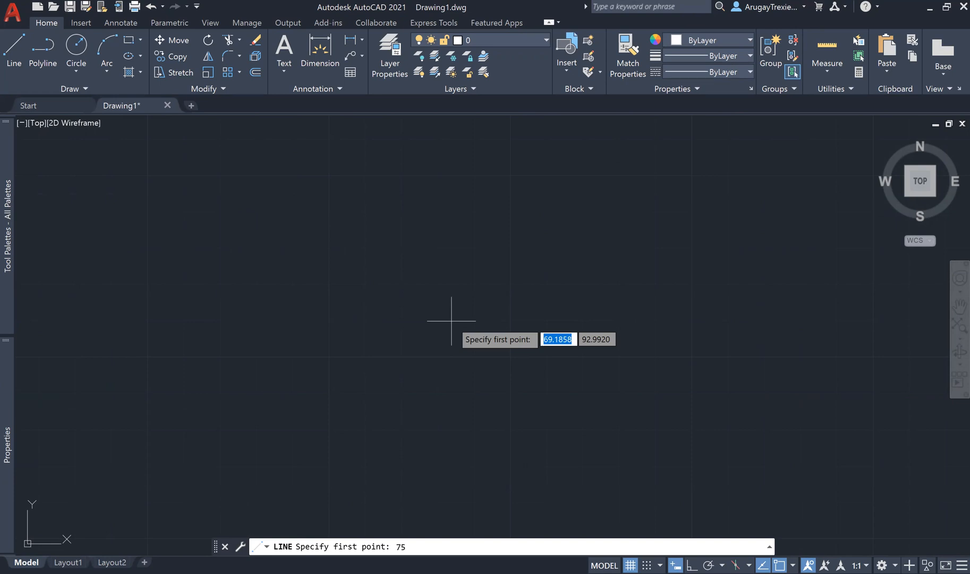
{"action": "key", "text": "Return"}
{"action": "key", "text": "Escape"}
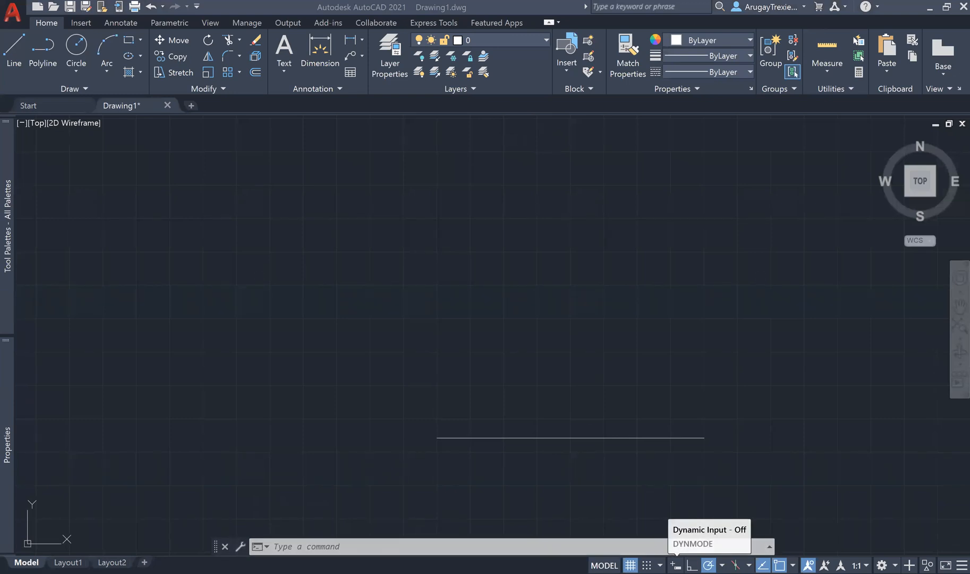
Step: Draw a horizontal line about 41 units long above the existing long line, using polar tracking at 0°
{"action": "left_click", "coordinate": [15, 49]}
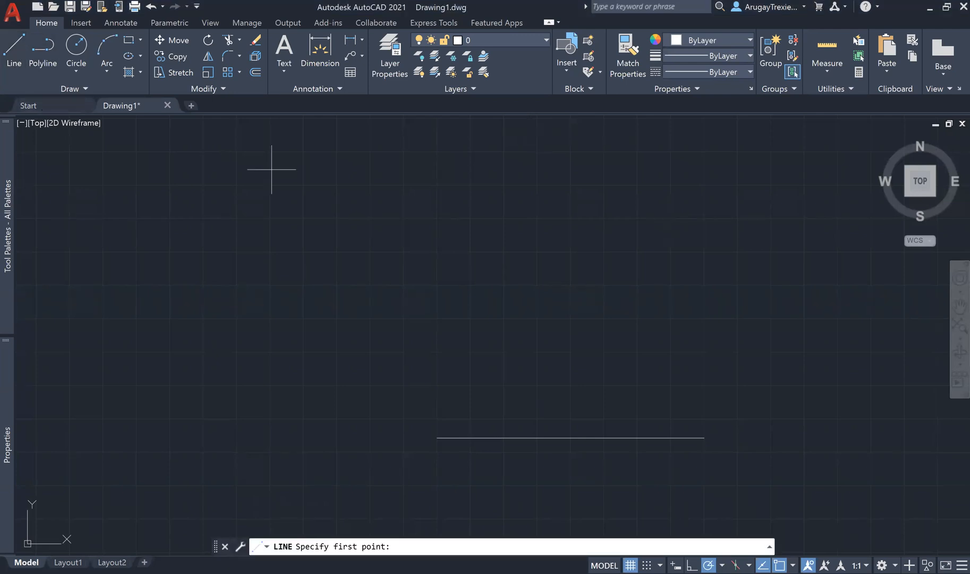
{"action": "left_click", "coordinate": [356, 231]}
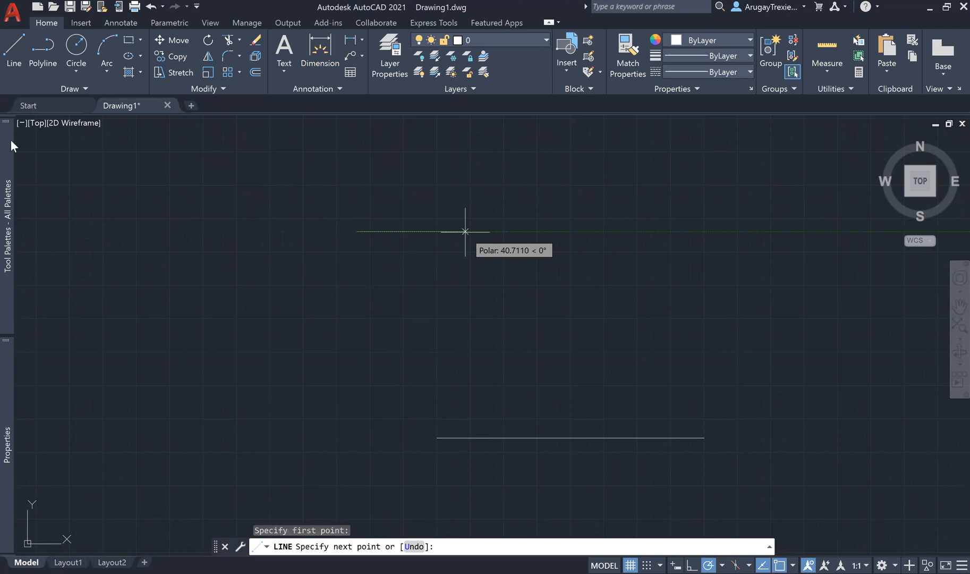
{"action": "left_click", "coordinate": [14, 50]}
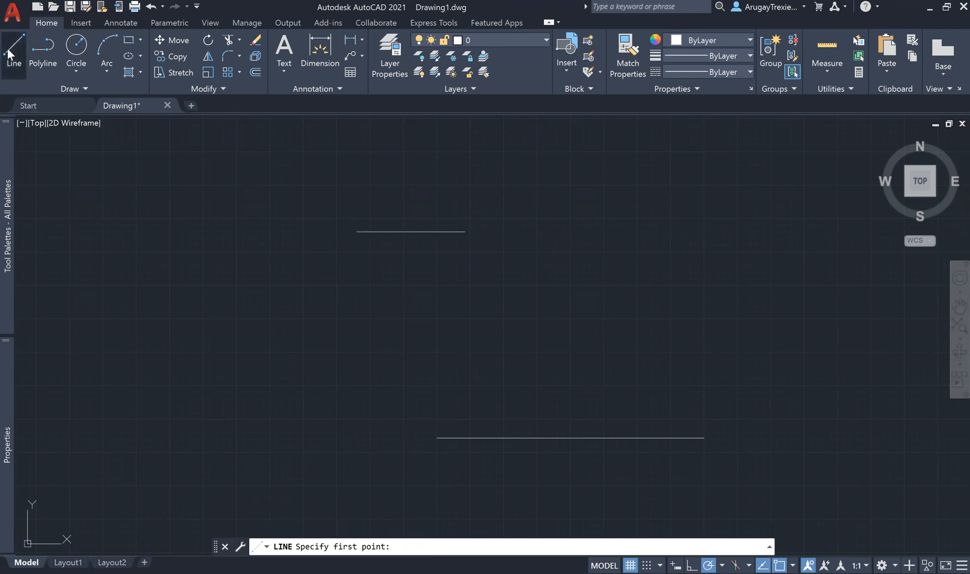
Step: Draw a short horizontal line just above the existing long line, entering 75 as its first point
{"action": "left_click", "coordinate": [13, 50]}
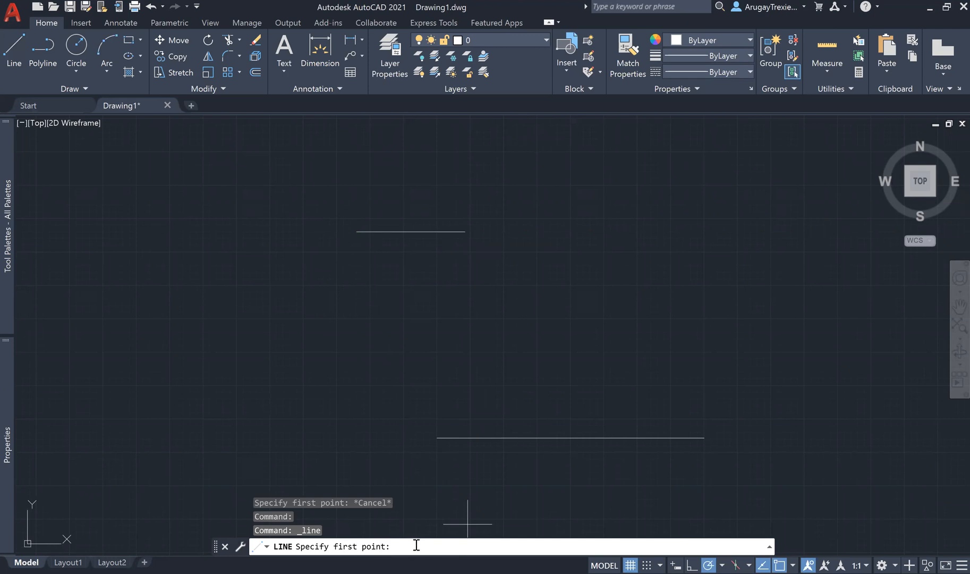
{"action": "type", "text": "75"}
{"action": "key", "text": "Return"}
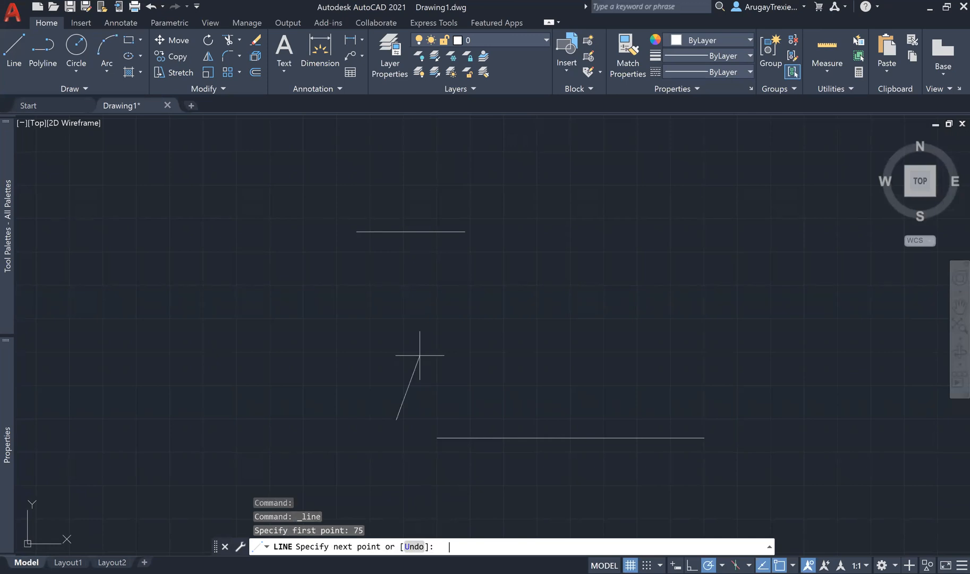
{"action": "left_click", "coordinate": [528, 419]}
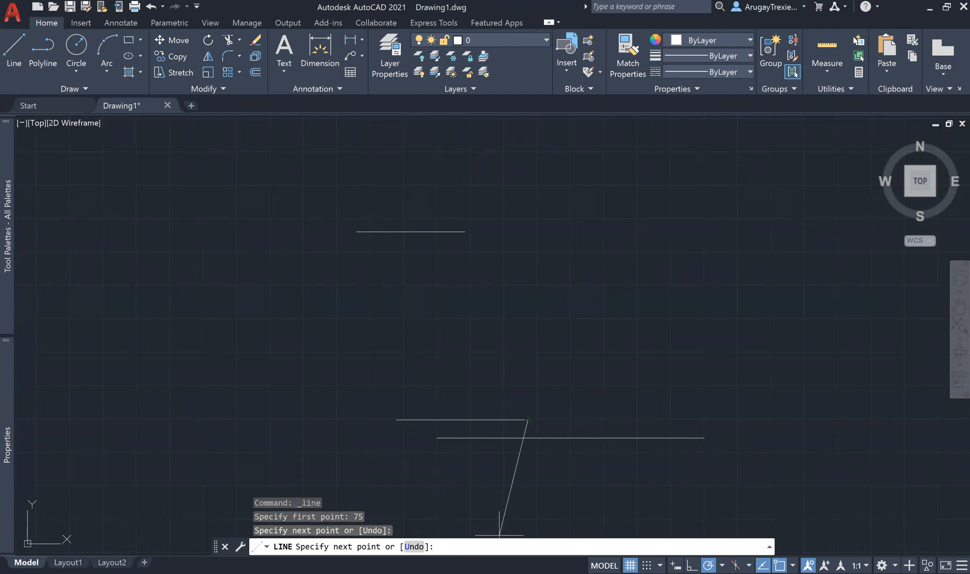
{"action": "key", "text": "Escape"}
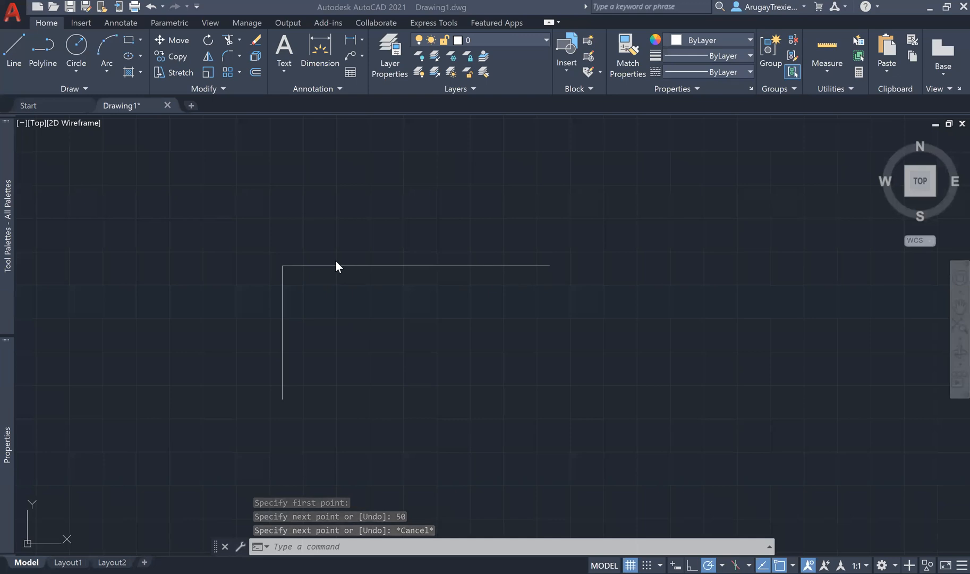
Step: Select the horizontal line and the vertical line of the corner one at a time, clearing each selection
{"action": "left_click", "coordinate": [302, 265]}
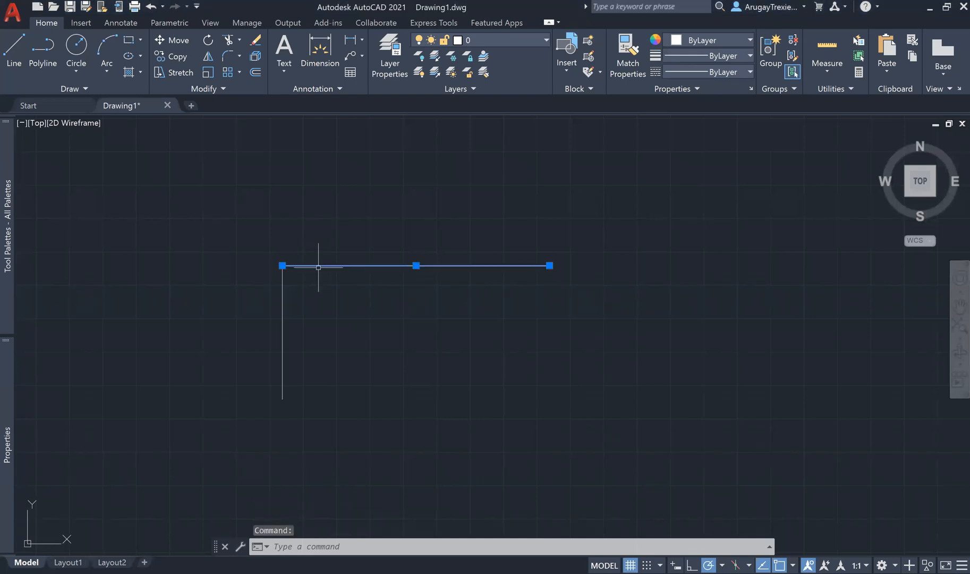
{"action": "left_click", "coordinate": [333, 326]}
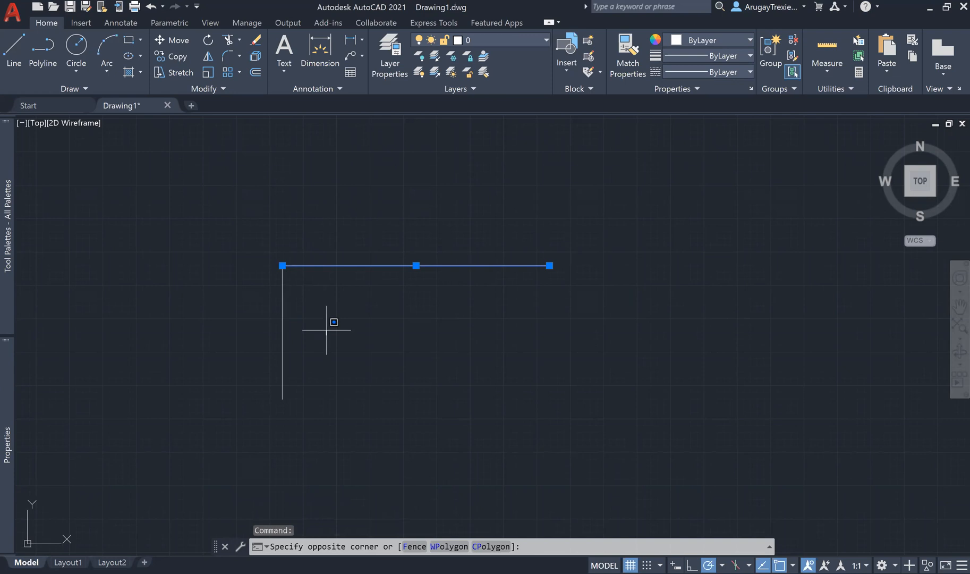
{"action": "key", "text": "Escape"}
{"action": "left_click", "coordinate": [282, 325]}
{"action": "left_click", "coordinate": [316, 329]}
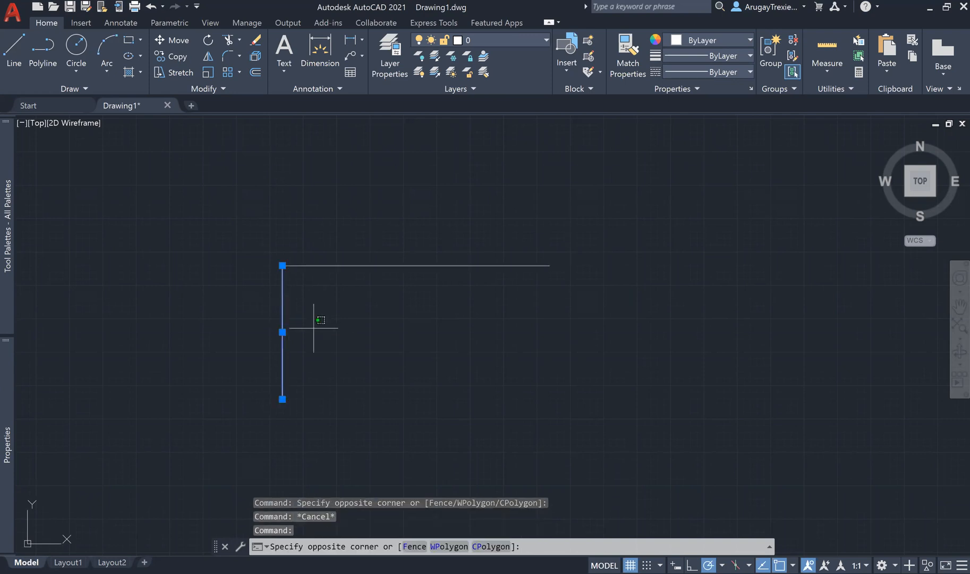
{"action": "key", "text": "Escape"}
{"action": "key", "text": "Escape"}
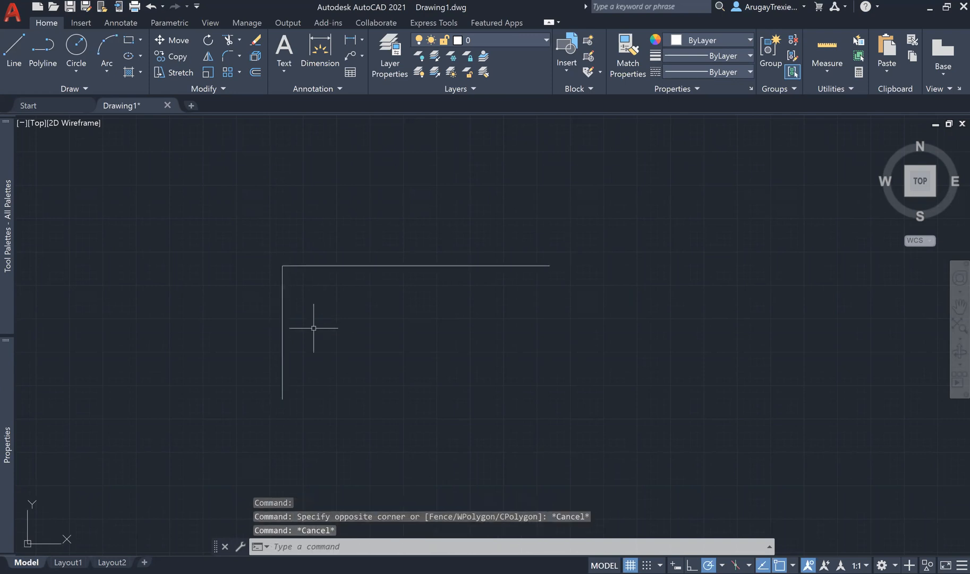
Step: Draw a 30-unit horizontal line to the right from the lower end of the vertical line
{"action": "left_click", "coordinate": [21, 51]}
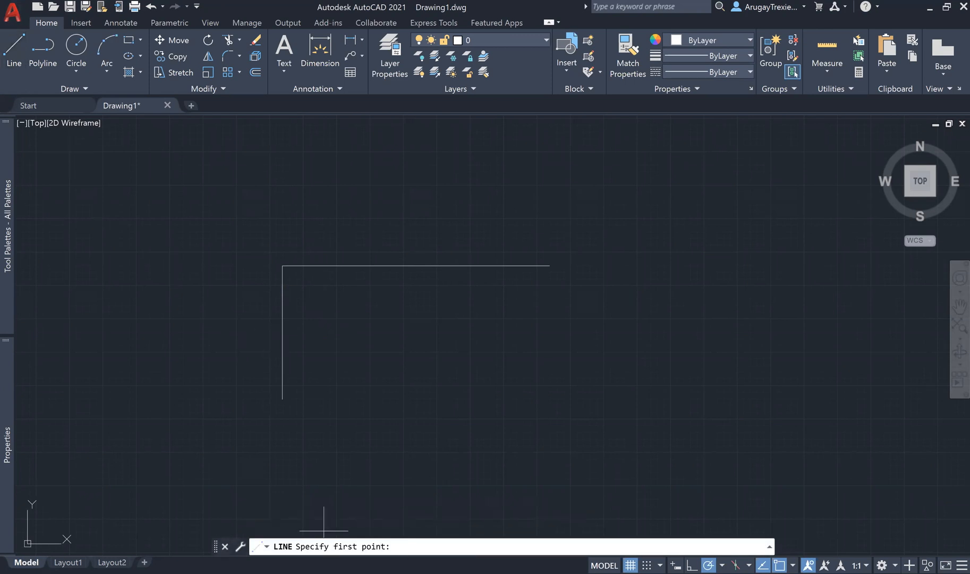
{"action": "left_click", "coordinate": [282, 399]}
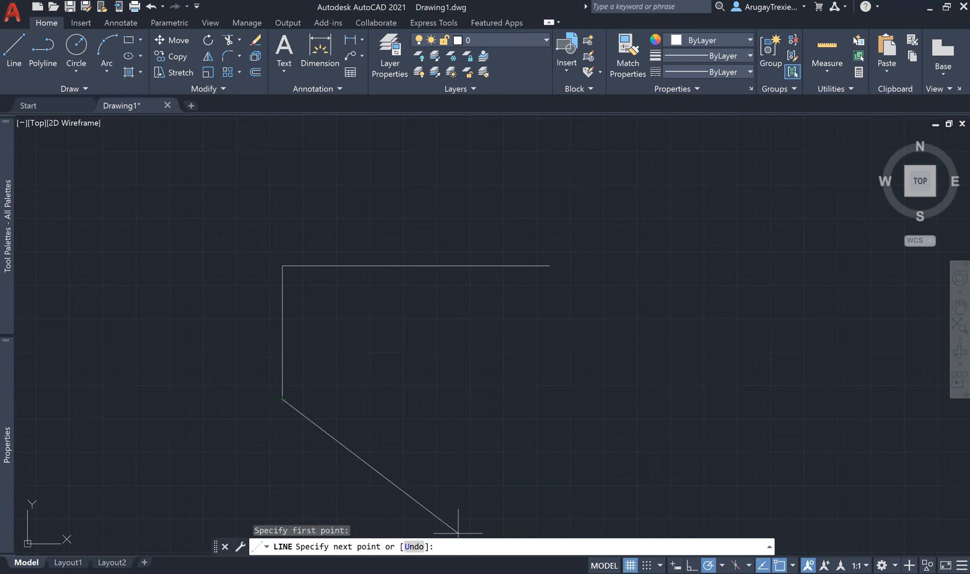
{"action": "type", "text": "30"}
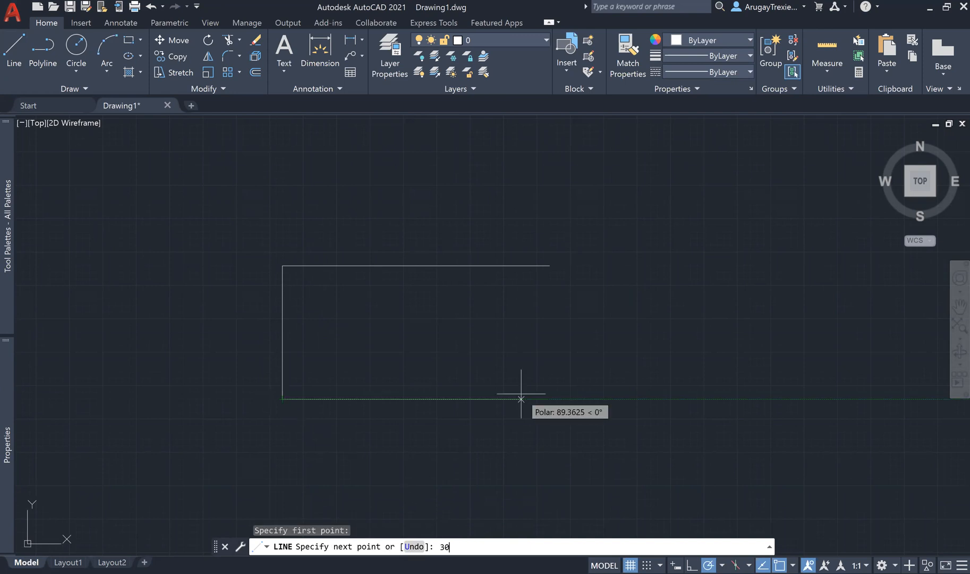
{"action": "key", "text": "Return"}
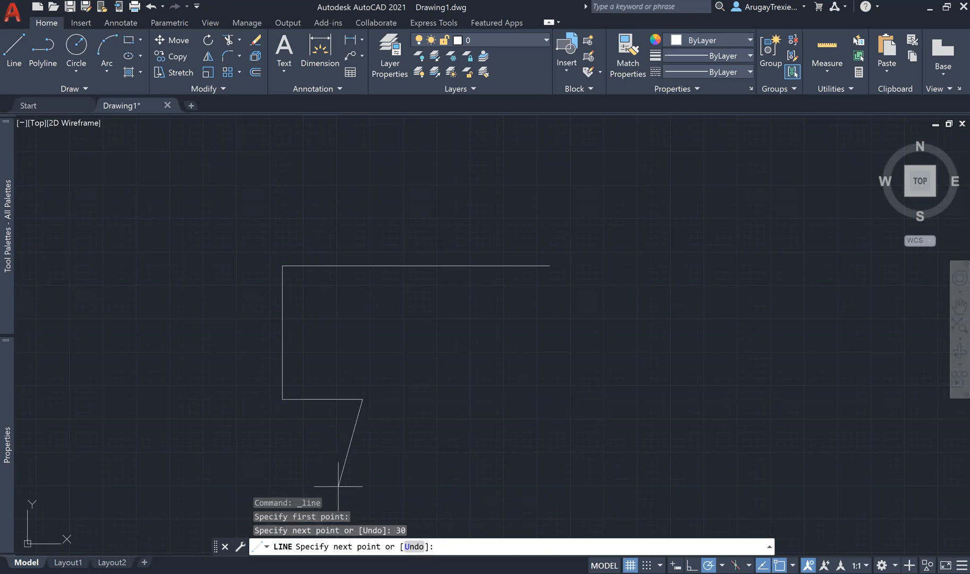
{"action": "key", "text": "Escape"}
Step: Select the 30-unit line, the vertical line and the long horizontal line of the open shape
{"action": "left_click", "coordinate": [346, 399]}
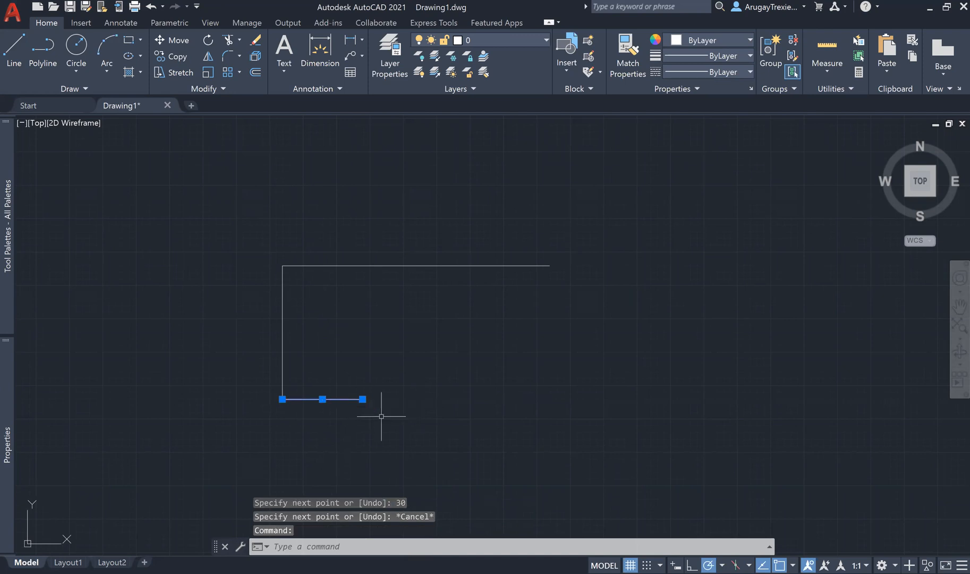
{"action": "left_click", "coordinate": [285, 320]}
{"action": "left_click", "coordinate": [282, 321]}
{"action": "left_click", "coordinate": [389, 265]}
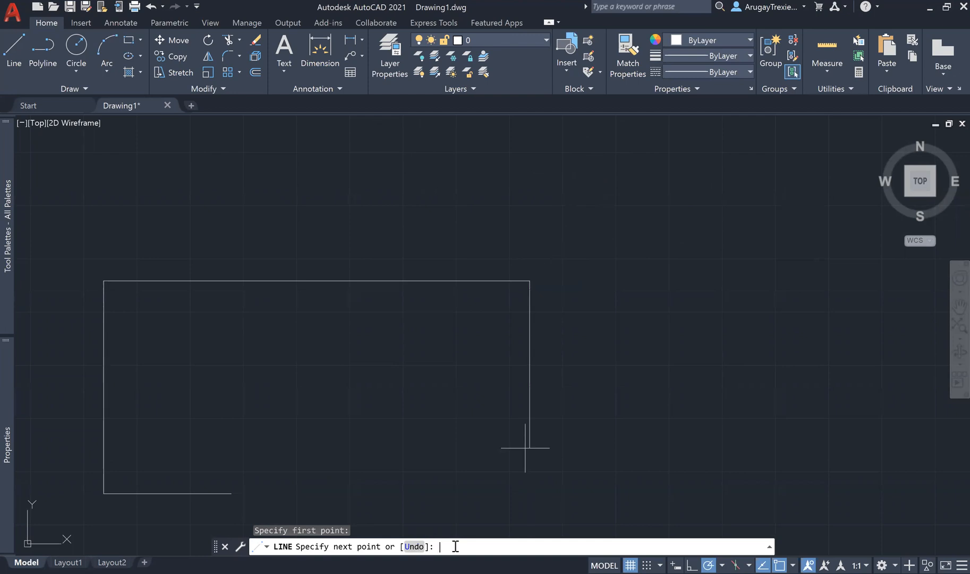
Step: Draw a 25-unit line sloping up to the right from the right end of the long horizontal line
{"action": "type", "text": "25"}
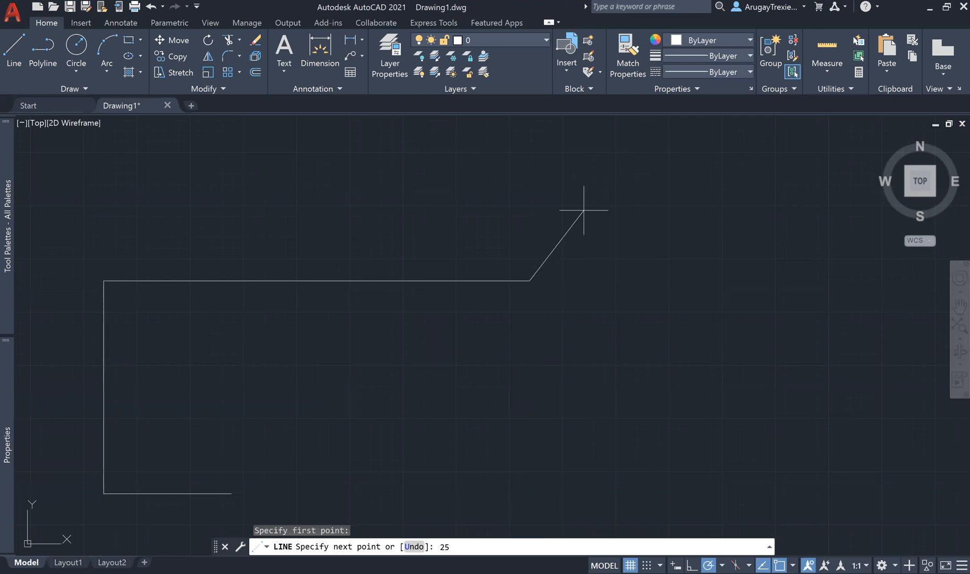
{"action": "key", "text": "Return"}
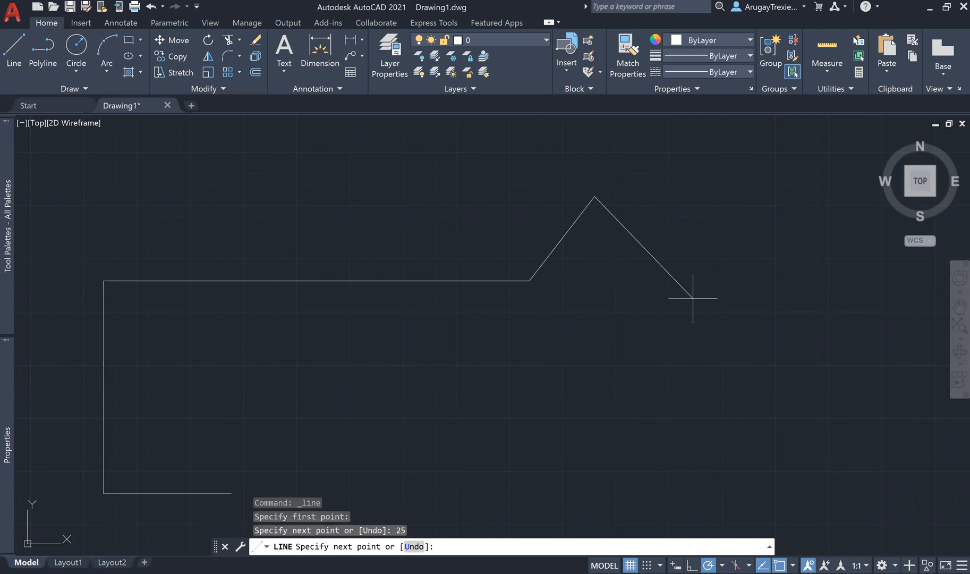
{"action": "key", "text": "Escape"}
Step: Draw a line from the sloped line's upper end back to the long horizontal line's right end, entering an angle override of <30
{"action": "scroll", "coordinate": [545, 293], "scroll_direction": "down", "scroll_amount": 4}
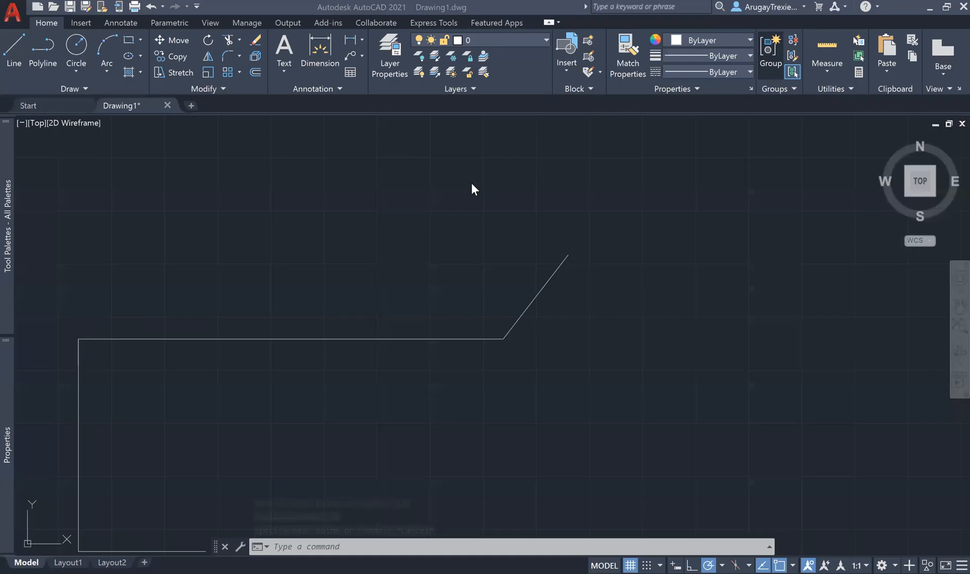
{"action": "left_click", "coordinate": [17, 45]}
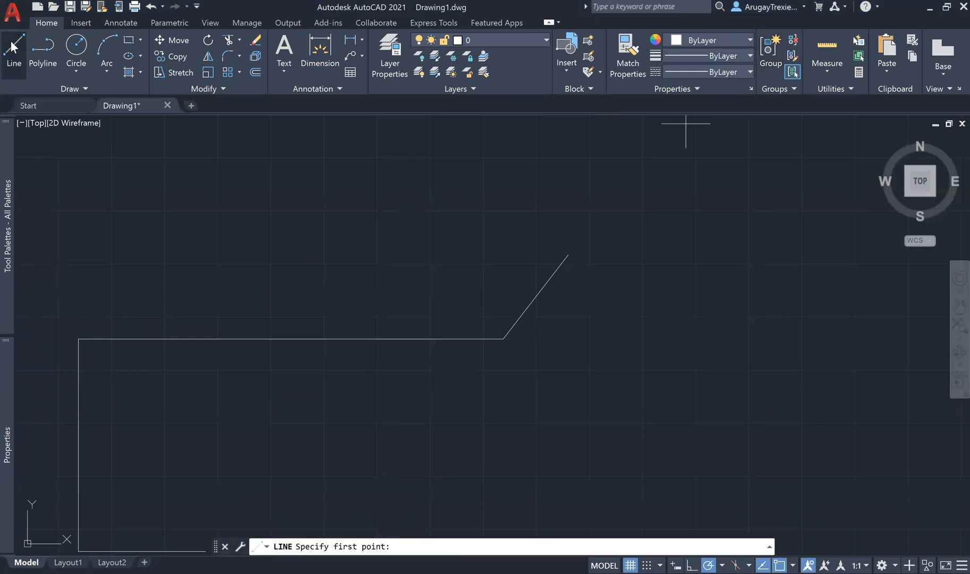
{"action": "left_click", "coordinate": [567, 255]}
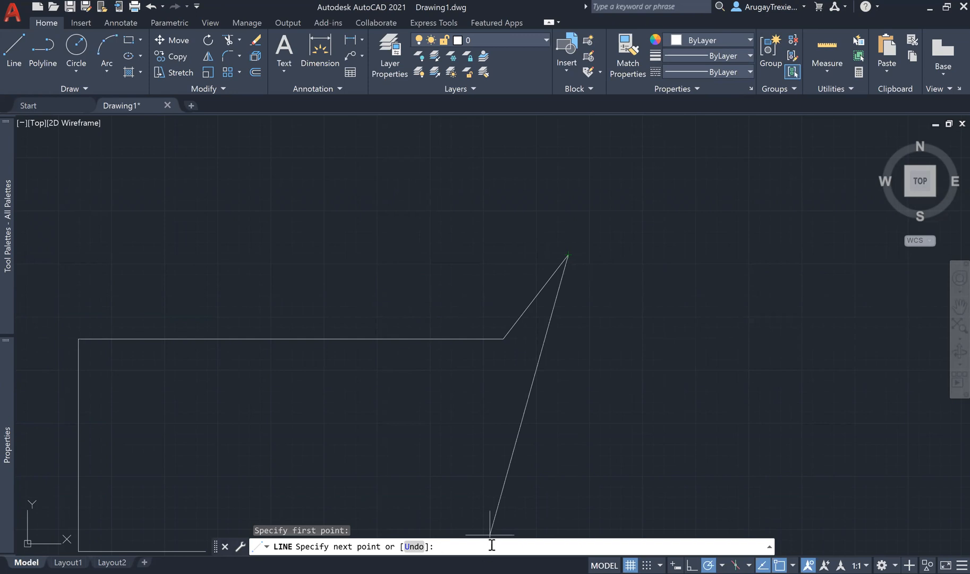
{"action": "type", "text": "<"}
{"action": "type", "text": "30"}
{"action": "key", "text": "Return"}
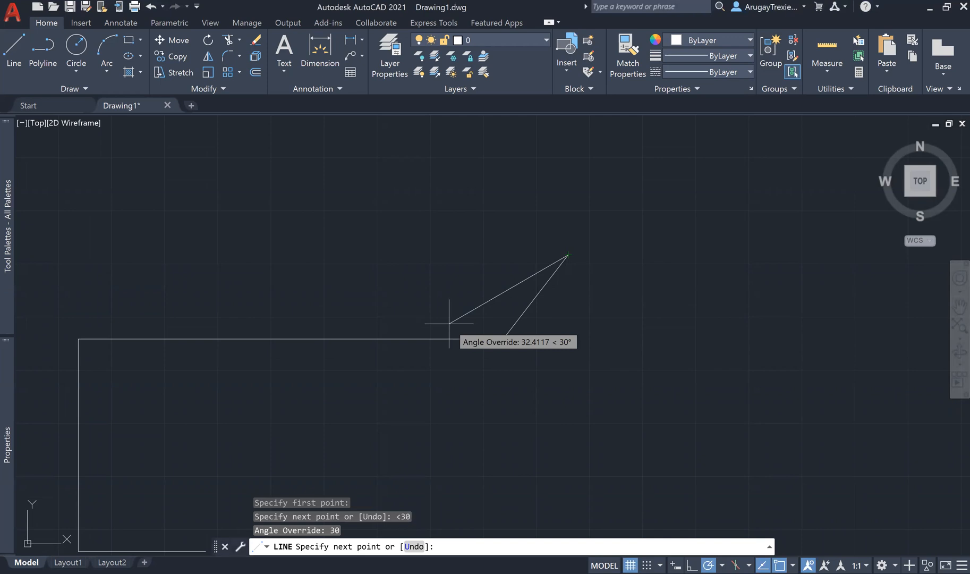
{"action": "left_click", "coordinate": [425, 338]}
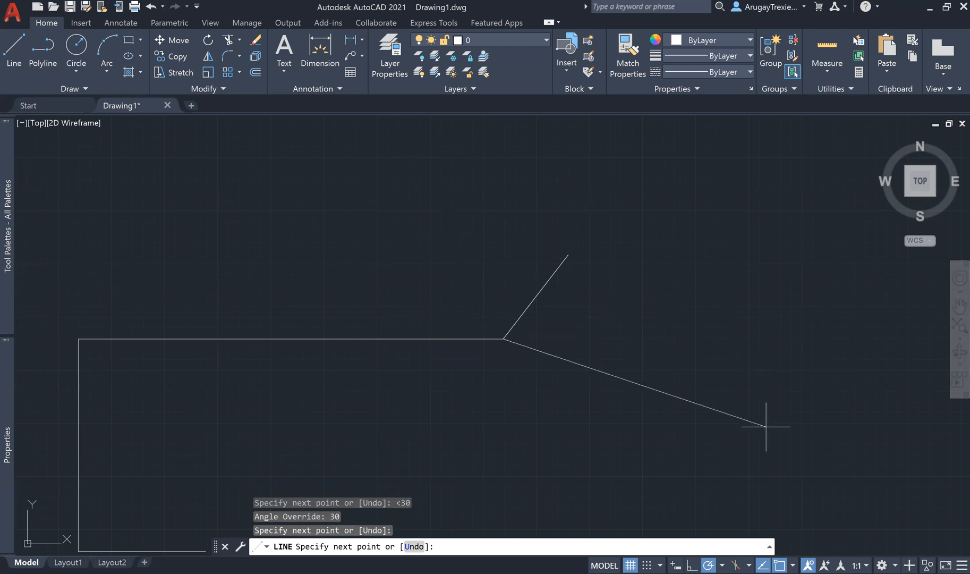
{"action": "key", "text": "Escape"}
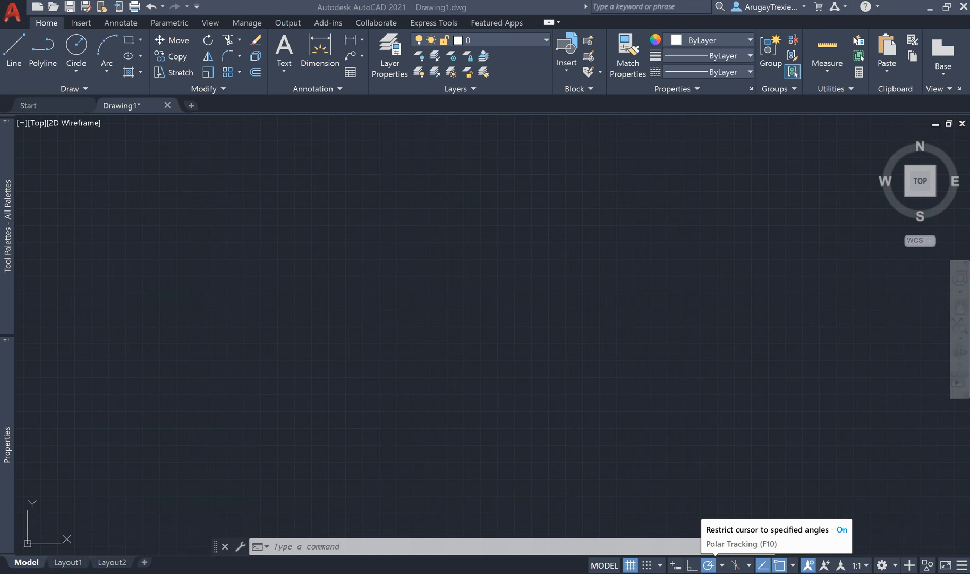
Step: Set polar tracking to the 30, 60, 90, 120 degree increments and erase the selected objects
{"action": "left_click", "coordinate": [721, 565]}
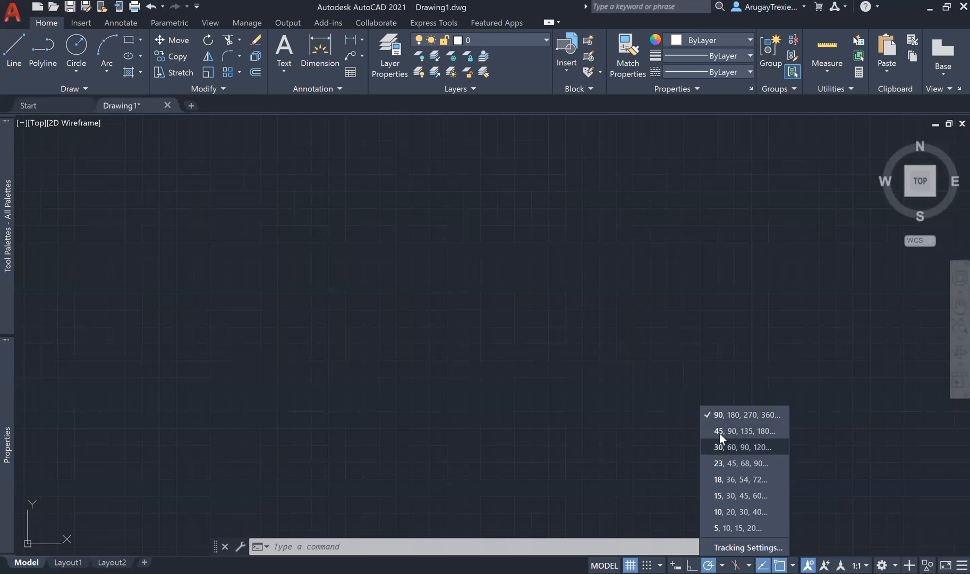
{"action": "left_click", "coordinate": [762, 448]}
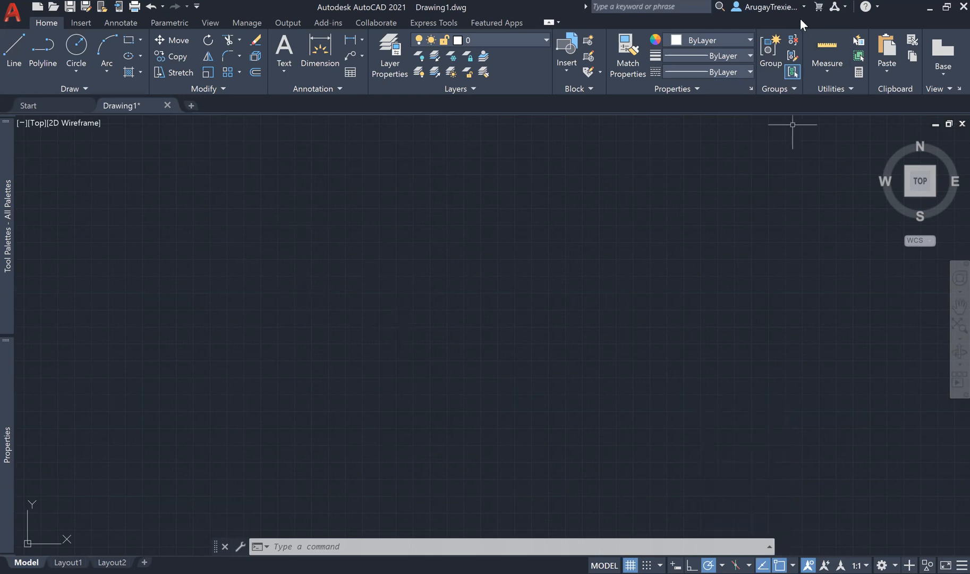
{"action": "key", "text": "Delete"}
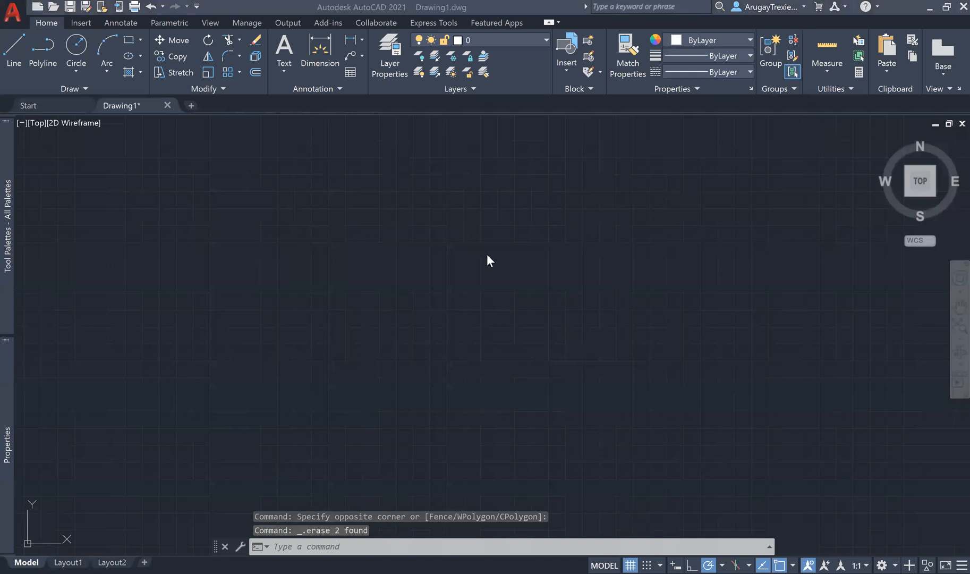
{"action": "left_click", "coordinate": [376, 340]}
{"action": "left_click", "coordinate": [416, 277]}
Step: Draw four connected segments with polar tracking: about 13 units rightward at 0°, straight up, diagonally up to the right, then horizontally back left
{"action": "left_click", "coordinate": [15, 58]}
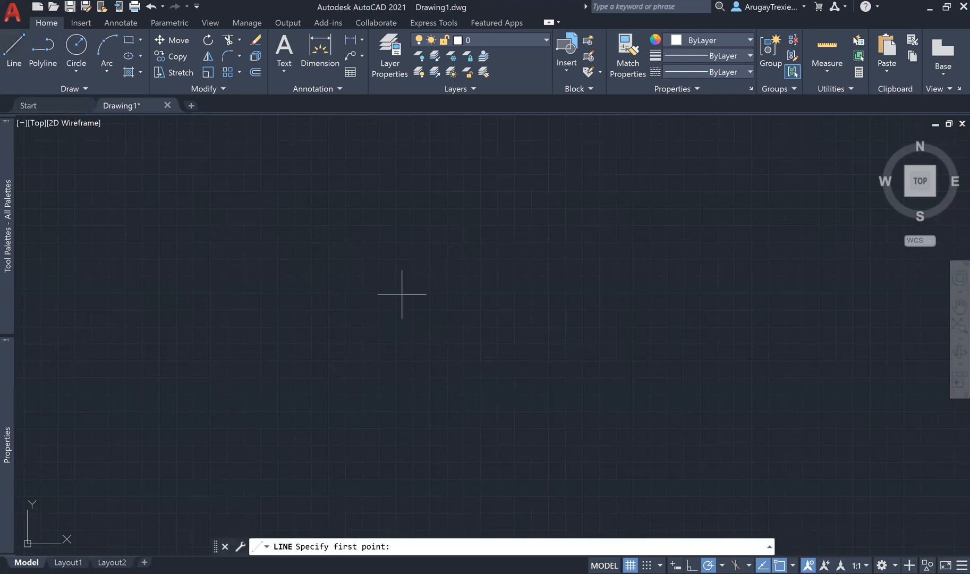
{"action": "left_click", "coordinate": [343, 311]}
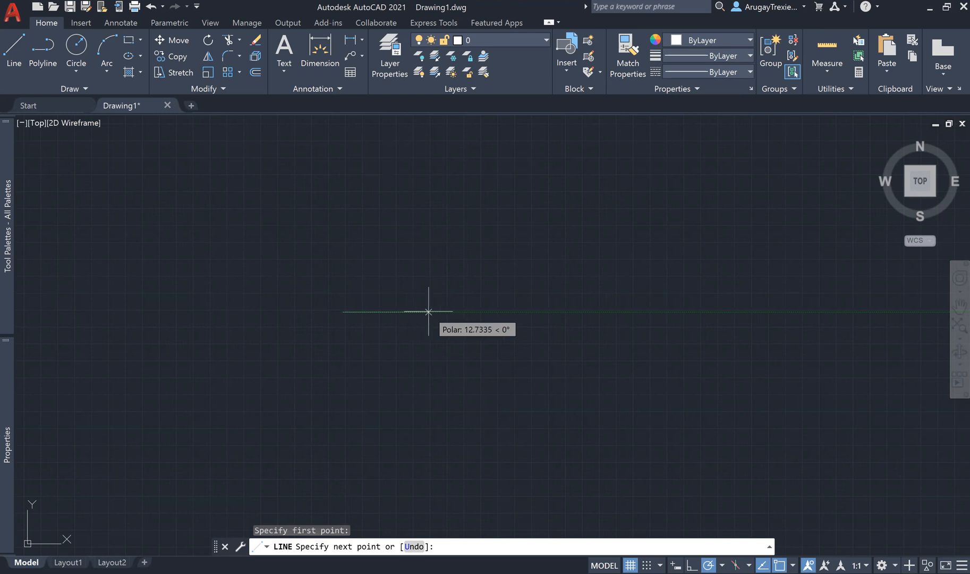
{"action": "left_click", "coordinate": [428, 312]}
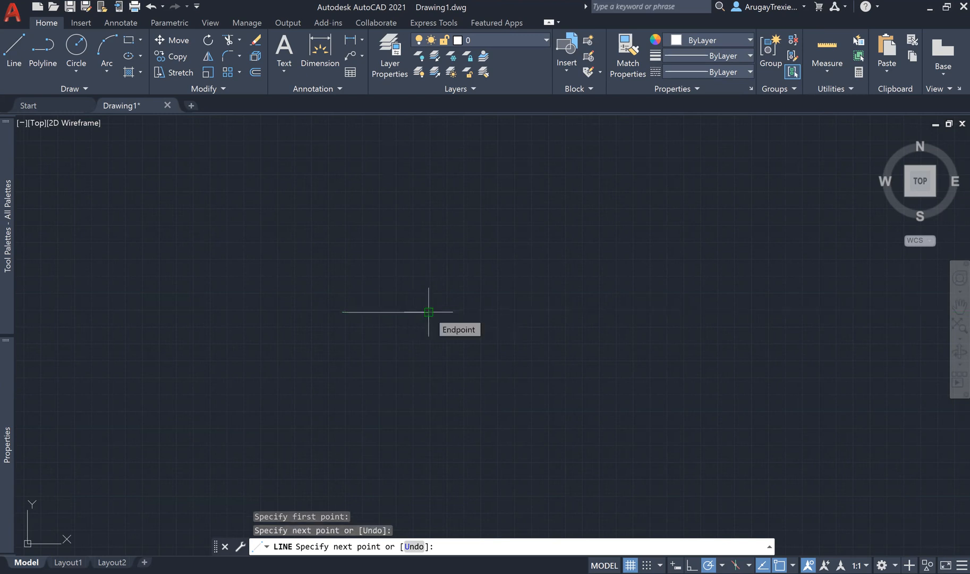
{"action": "left_click", "coordinate": [429, 266]}
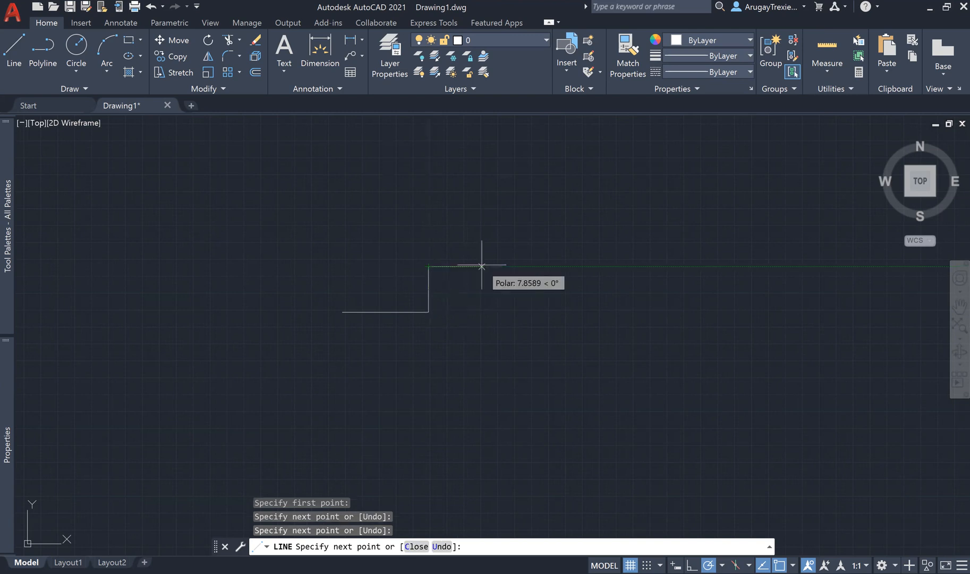
{"action": "left_click", "coordinate": [480, 237]}
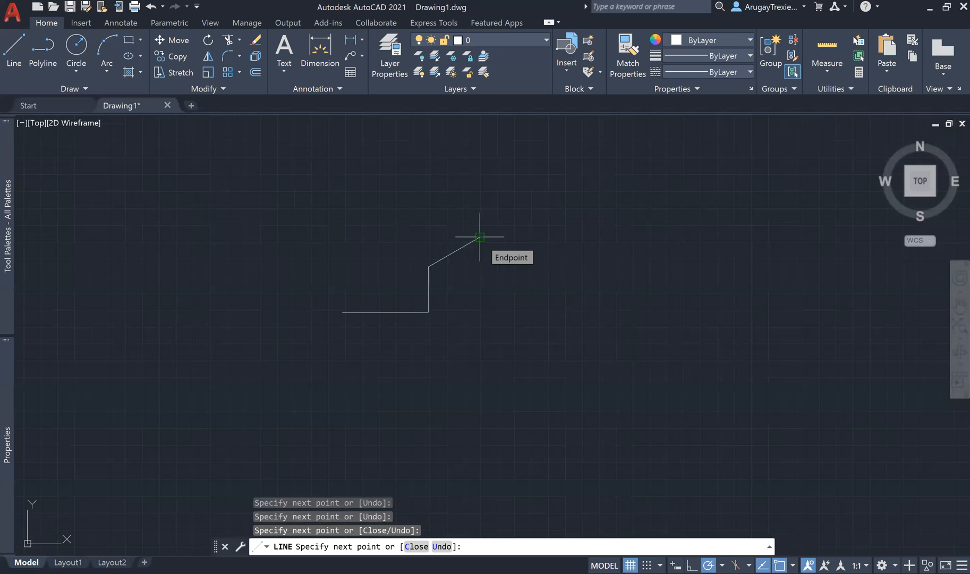
{"action": "left_click", "coordinate": [411, 237]}
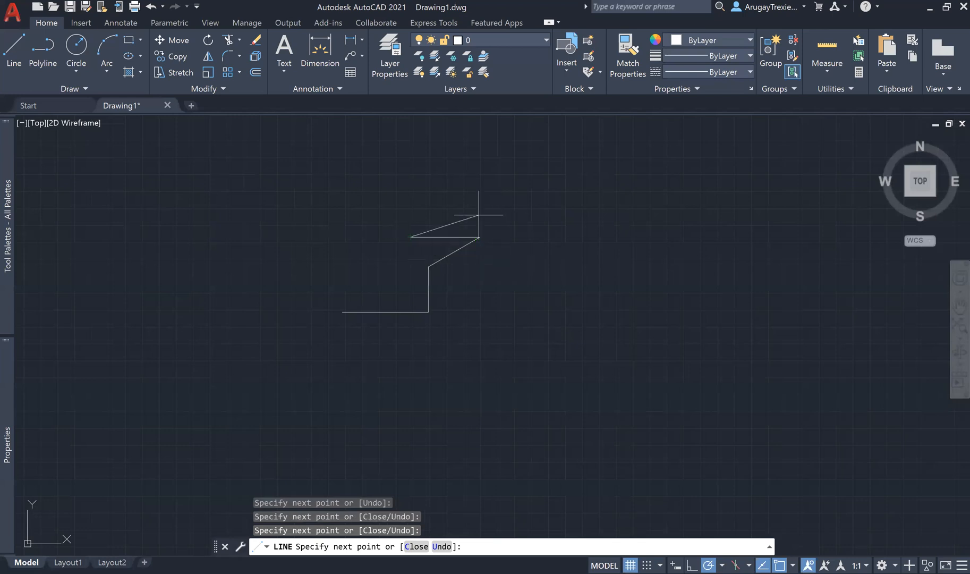
{"action": "key", "text": "Escape"}
Step: Set polar tracking to the 90, 180, 270, 360 degree increments, then turn Ortho mode on
{"action": "left_click", "coordinate": [721, 564]}
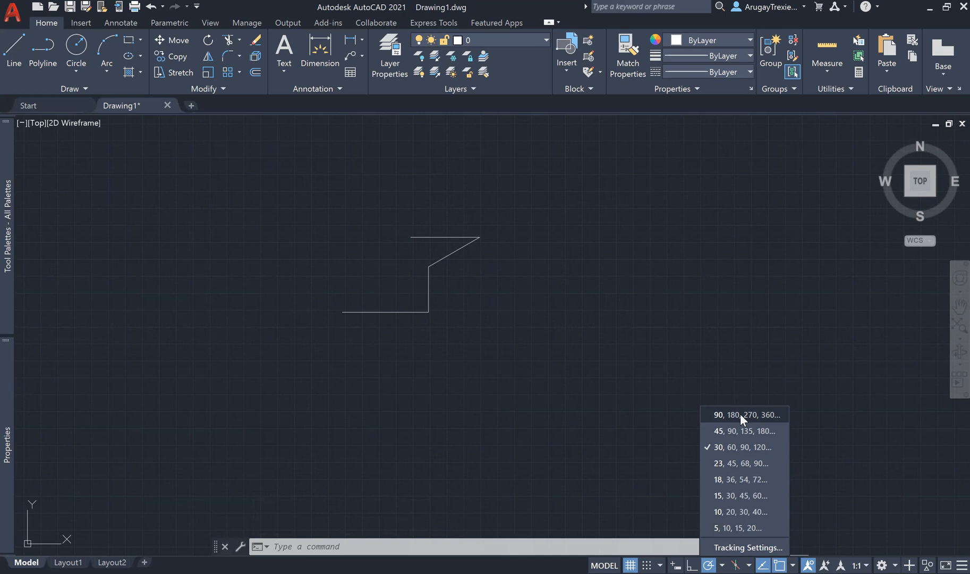
{"action": "left_click", "coordinate": [717, 414]}
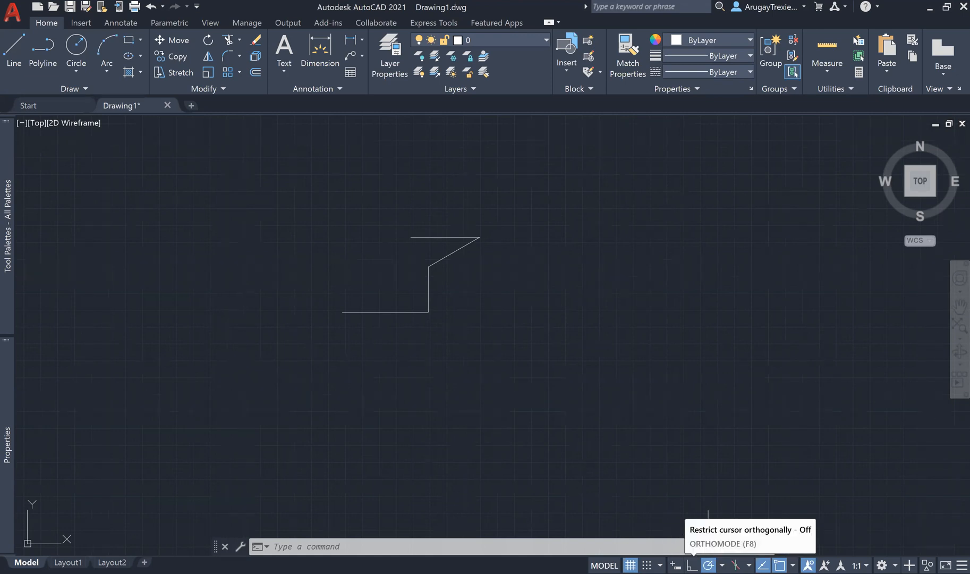
{"action": "left_click", "coordinate": [692, 565]}
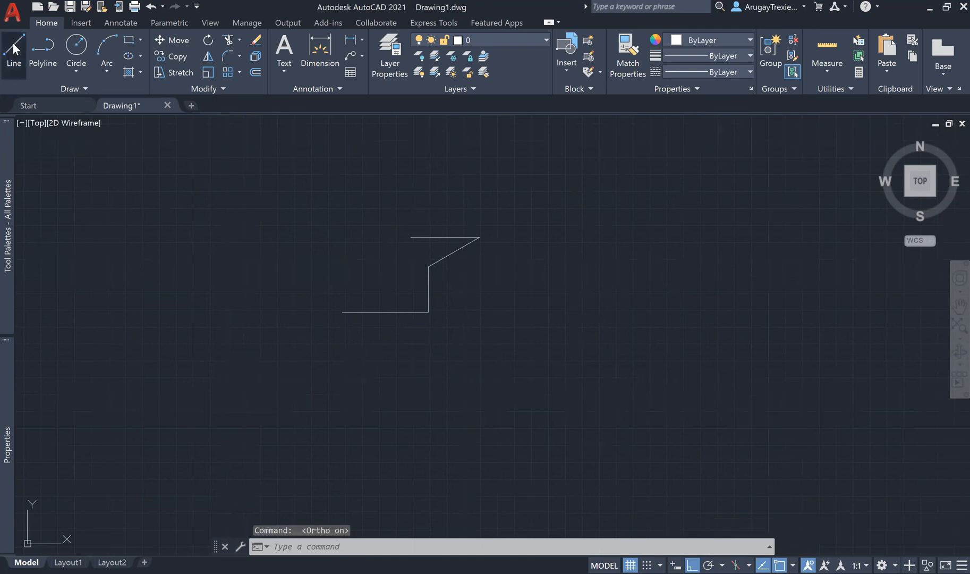
Step: Draw connected orthogonal lines below the existing shape, starting about 13 units downward and enclosing a rectangle at the first vertical line
{"action": "left_click", "coordinate": [7, 62]}
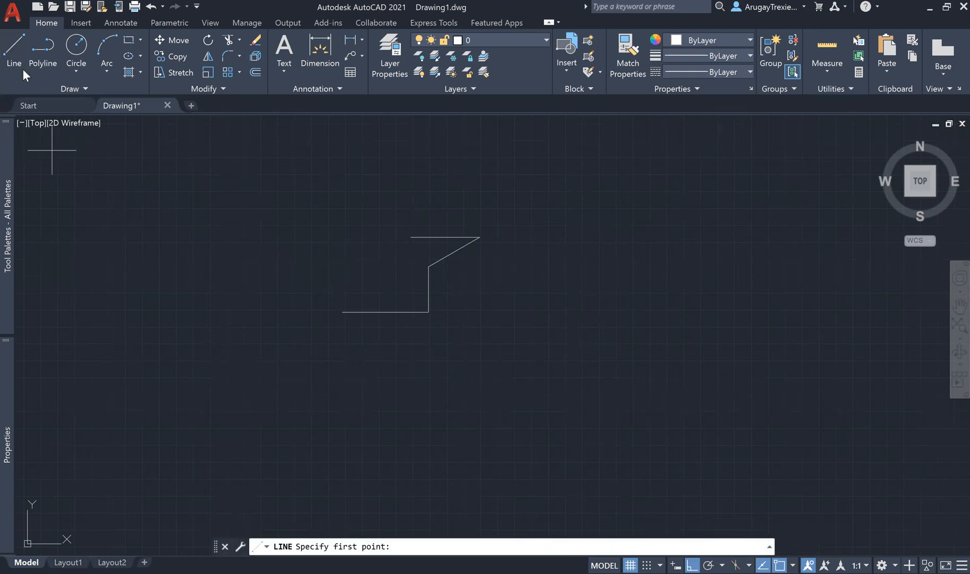
{"action": "left_click", "coordinate": [251, 363]}
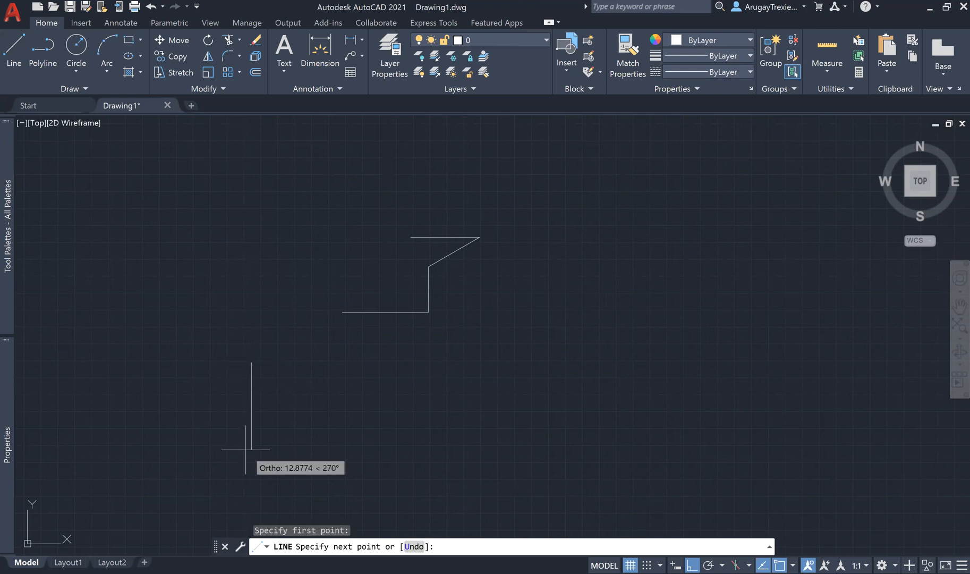
{"action": "left_click", "coordinate": [246, 449]}
{"action": "left_click", "coordinate": [344, 449]}
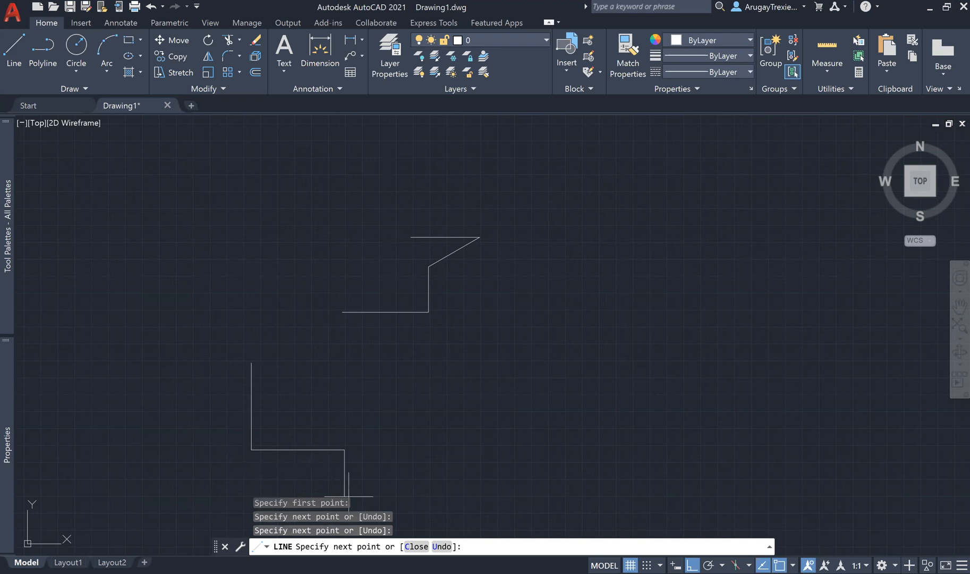
{"action": "left_click", "coordinate": [393, 450]}
{"action": "left_click", "coordinate": [393, 377]}
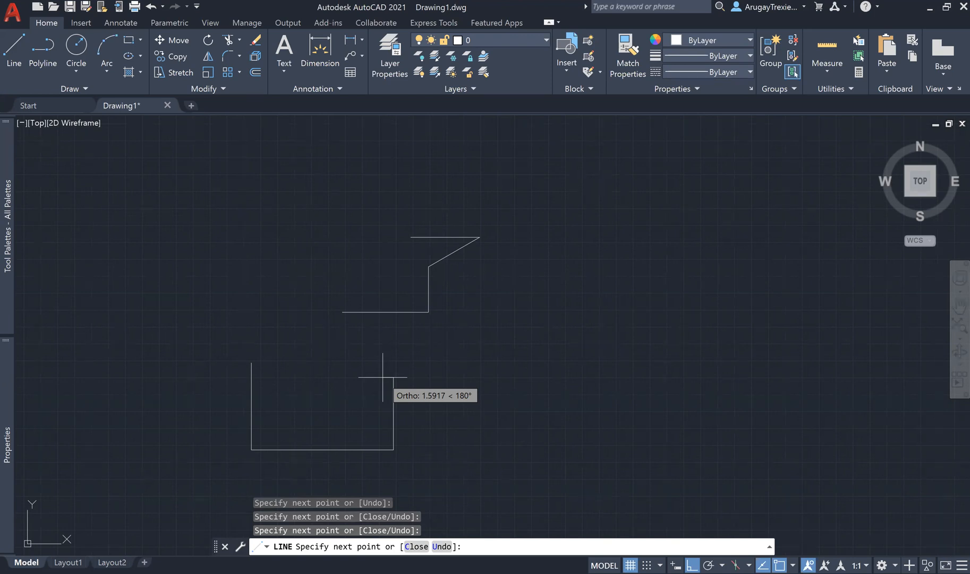
{"action": "left_click", "coordinate": [252, 378]}
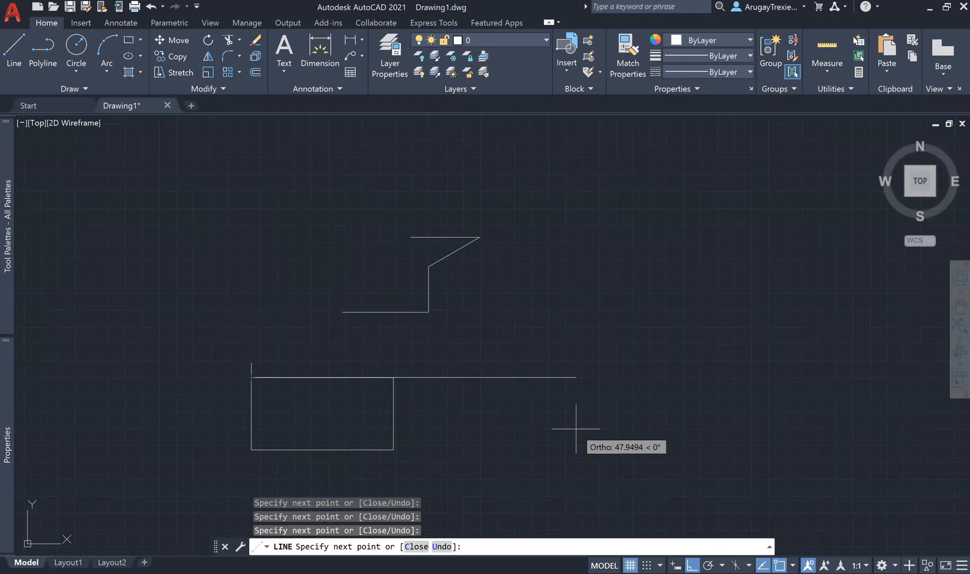
Step: Continue the orthogonal chain beyond the rectangle's right side, down and back beneath it, ending at its lower edge
{"action": "left_click", "coordinate": [511, 382]}
{"action": "left_click", "coordinate": [511, 467]}
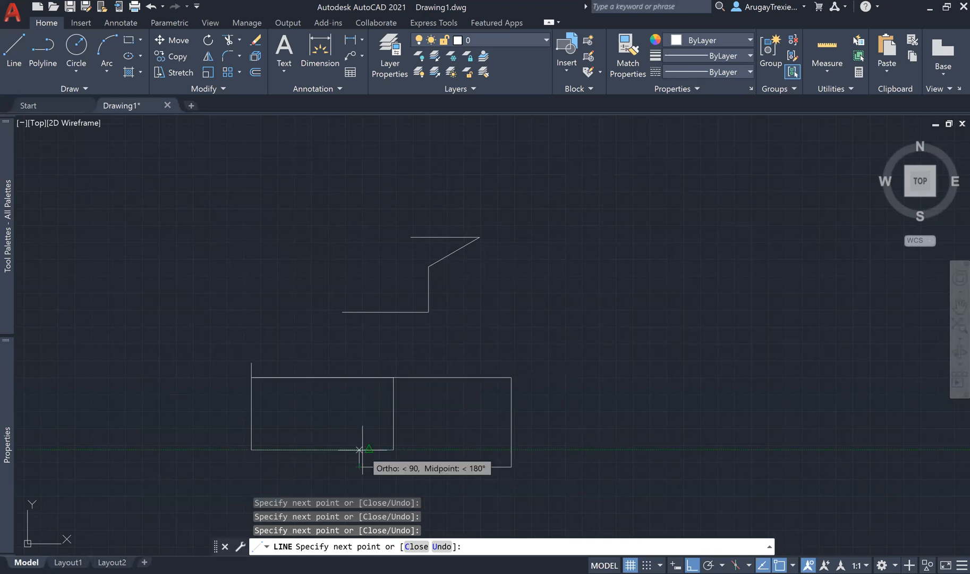
{"action": "left_click", "coordinate": [360, 449]}
{"action": "key", "text": "Escape"}
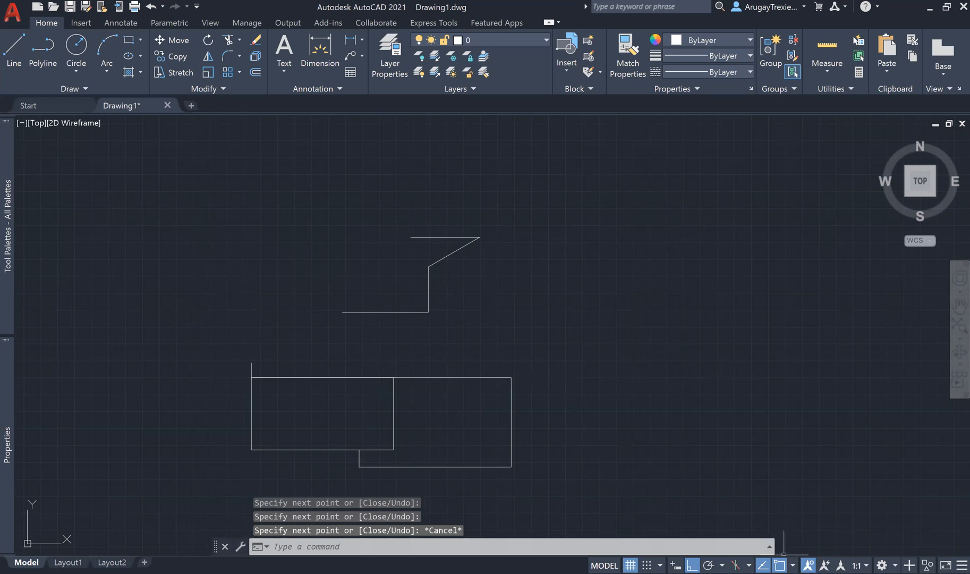
Step: Turn Ortho mode off and draw six connected freehand segments as an open zigzag chain to the right of the existing shapes
{"action": "key", "text": "F8"}
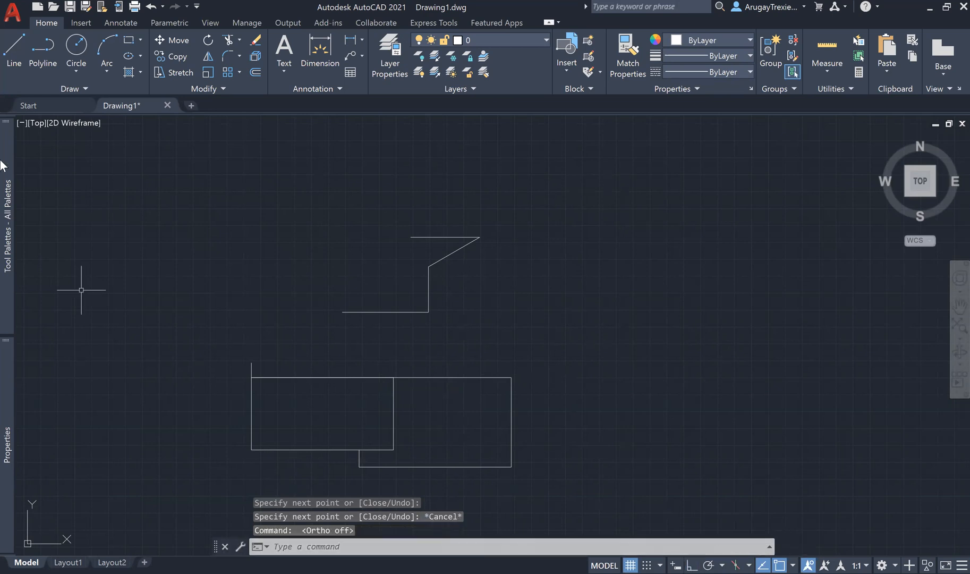
{"action": "type", "text": "l"}
{"action": "key", "text": "Return"}
{"action": "left_click", "coordinate": [612, 258]}
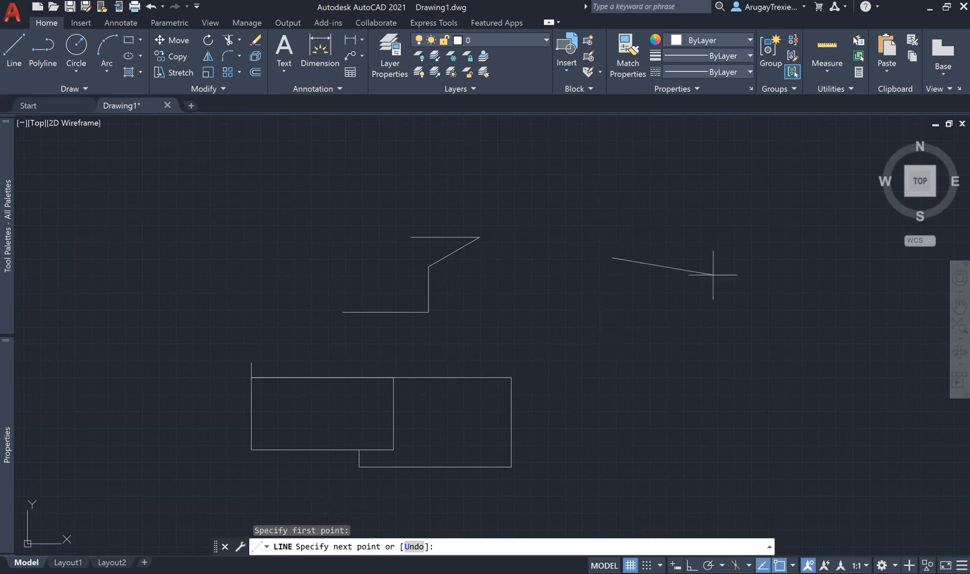
{"action": "left_click", "coordinate": [614, 328]}
{"action": "left_click", "coordinate": [706, 328]}
{"action": "left_click", "coordinate": [610, 403]}
{"action": "left_click", "coordinate": [756, 403]}
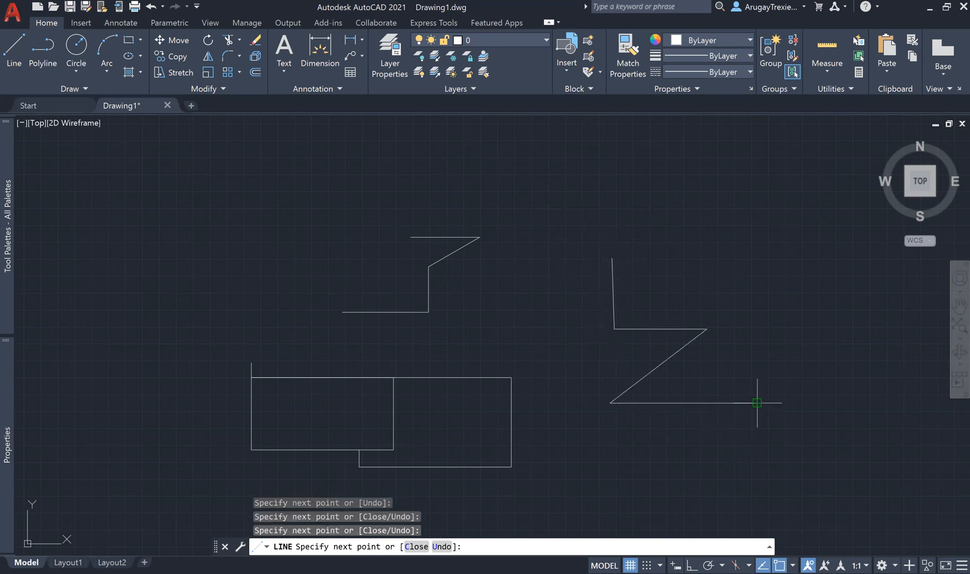
{"action": "left_click", "coordinate": [757, 470]}
{"action": "left_click", "coordinate": [664, 470]}
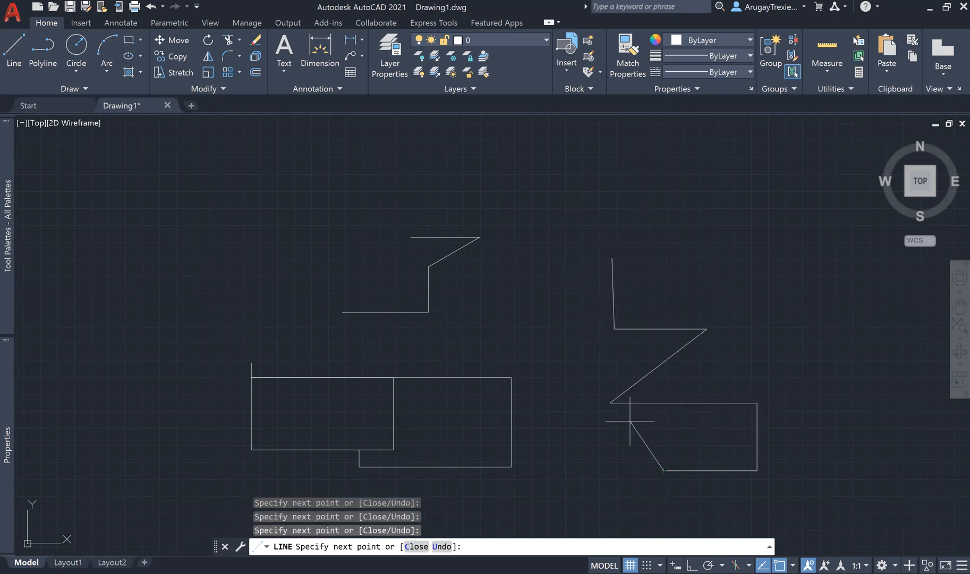
{"action": "key", "text": "Escape"}
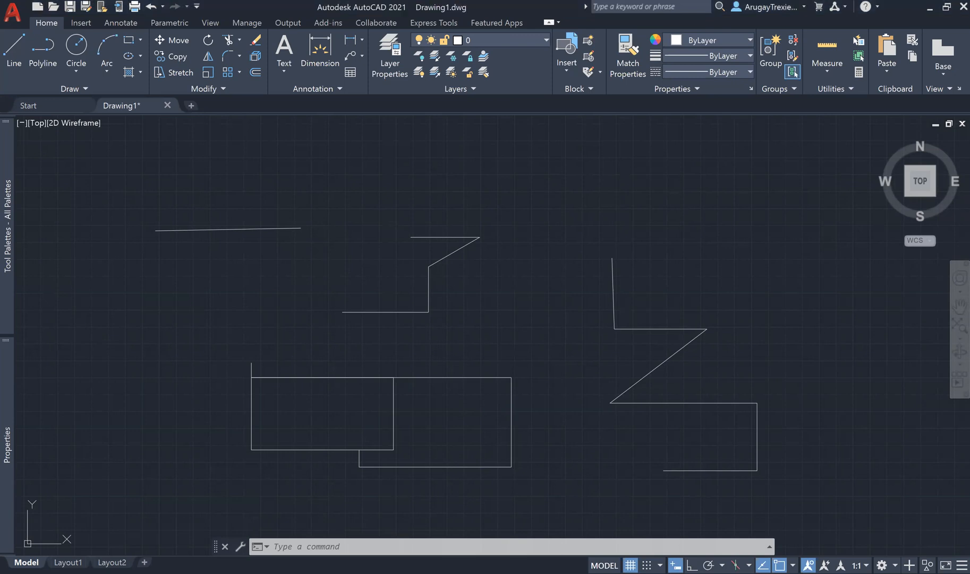
{"action": "left_click", "coordinate": [962, 565]}
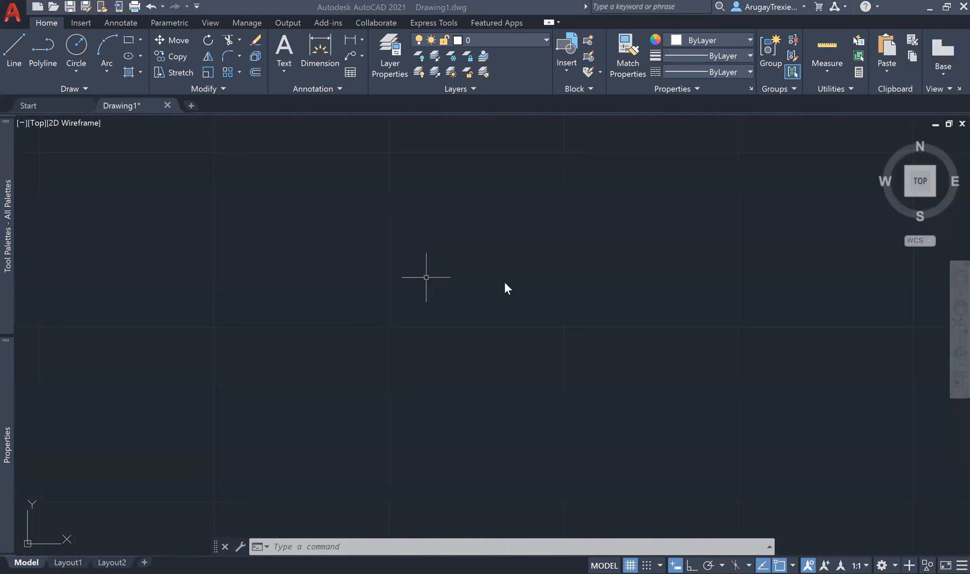
Step: Draw a four-segment zigzag polyline in empty space, and a similar zigzag of four connected lines below it
{"action": "left_click", "coordinate": [4, 189]}
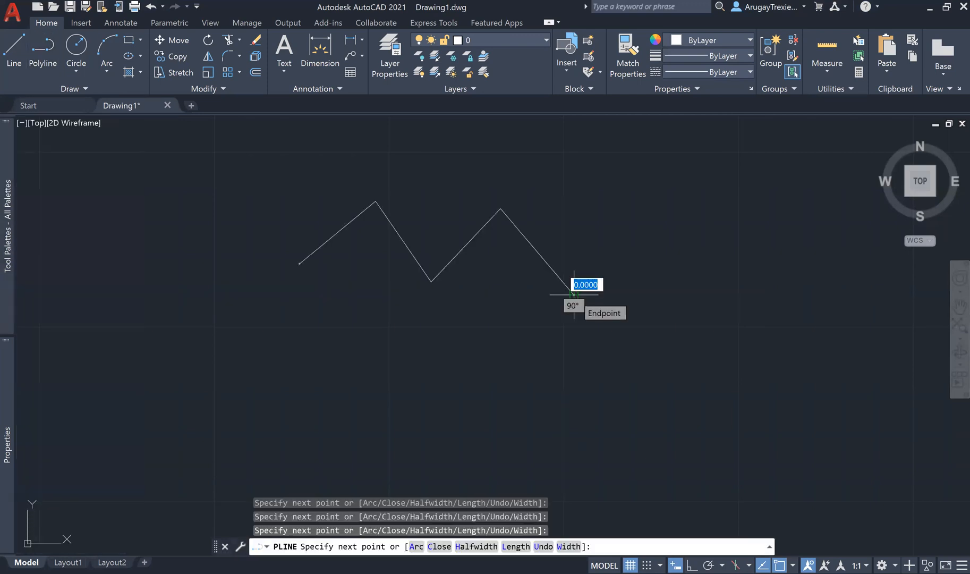
{"action": "key", "text": "Return"}
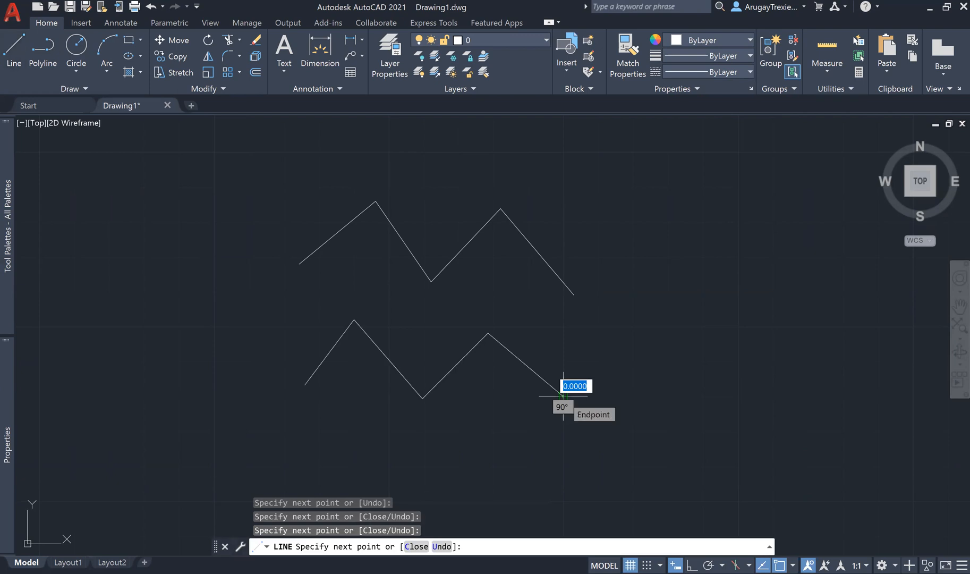
{"action": "key", "text": "Escape"}
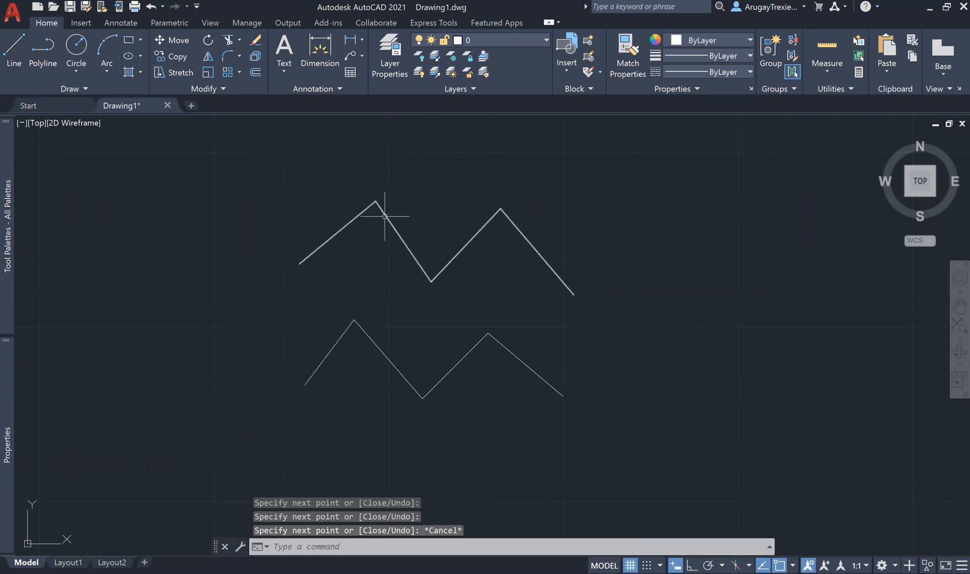
Step: Select the upper zigzag polyline to inspect its grips as a single object, and clear the selection
{"action": "left_click", "coordinate": [385, 216]}
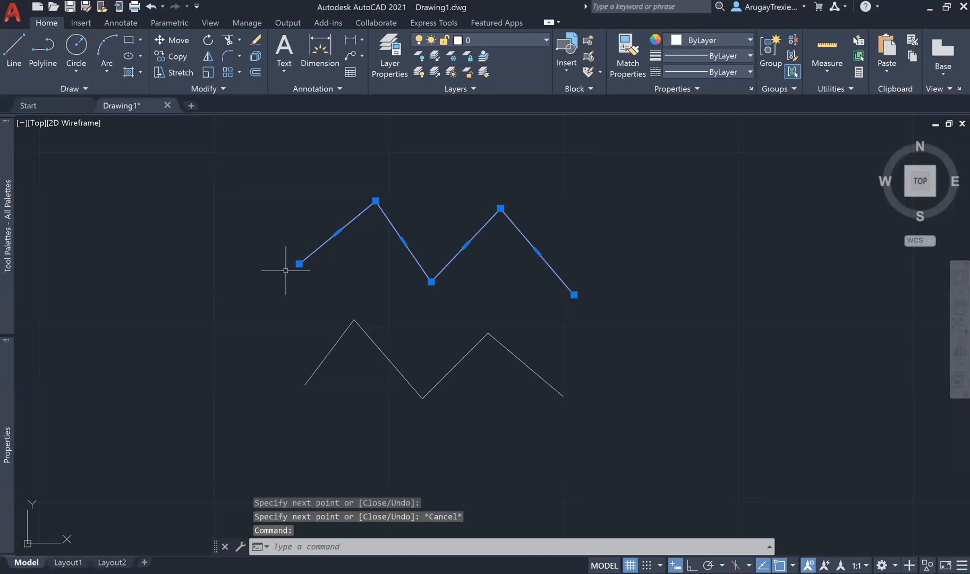
{"action": "left_click", "coordinate": [272, 285]}
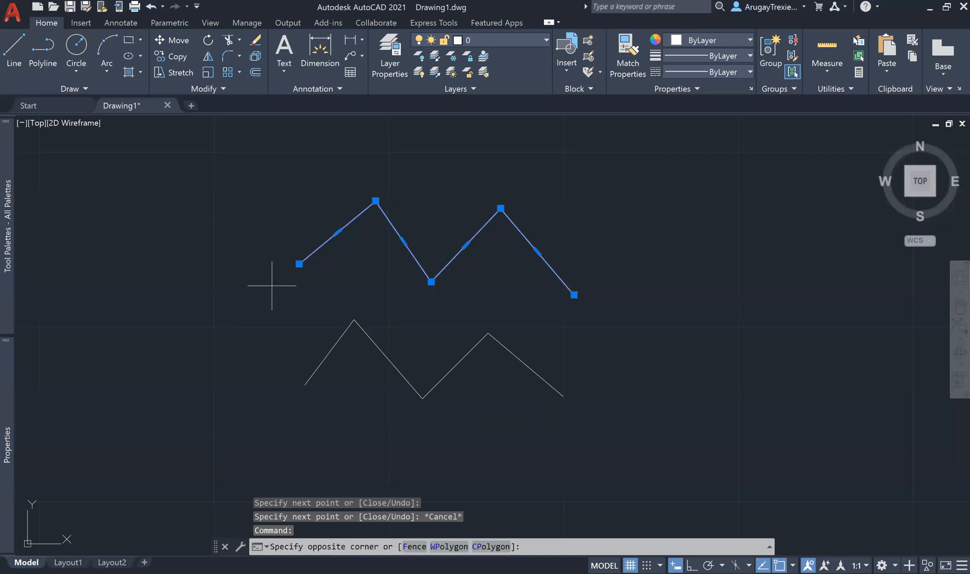
{"action": "key", "text": "Escape"}
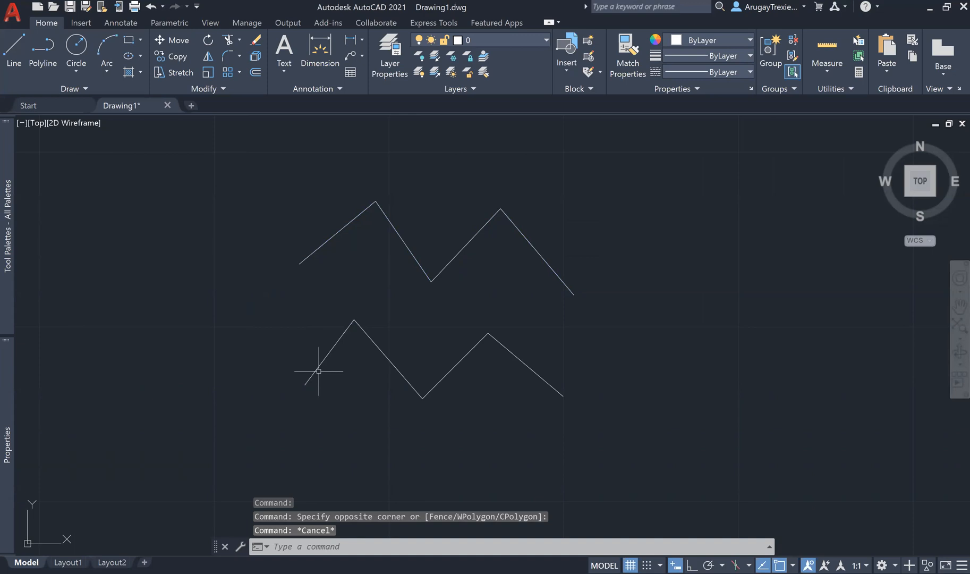
Step: Select the four segments of the lower zigzag one by one to inspect them as separate lines, and clear the selection
{"action": "left_click", "coordinate": [320, 364]}
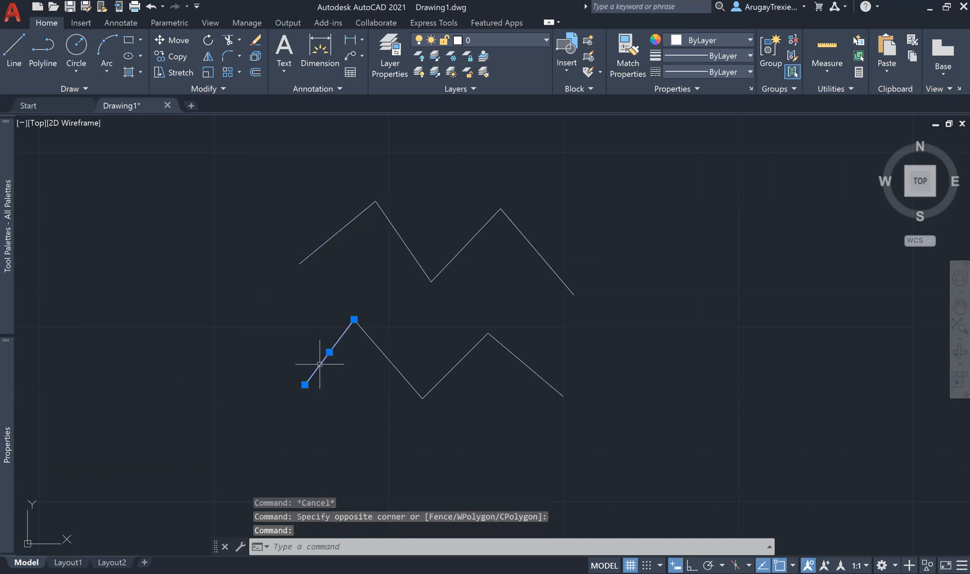
{"action": "left_click", "coordinate": [386, 355]}
{"action": "left_click", "coordinate": [456, 366]}
{"action": "left_click", "coordinate": [556, 389]}
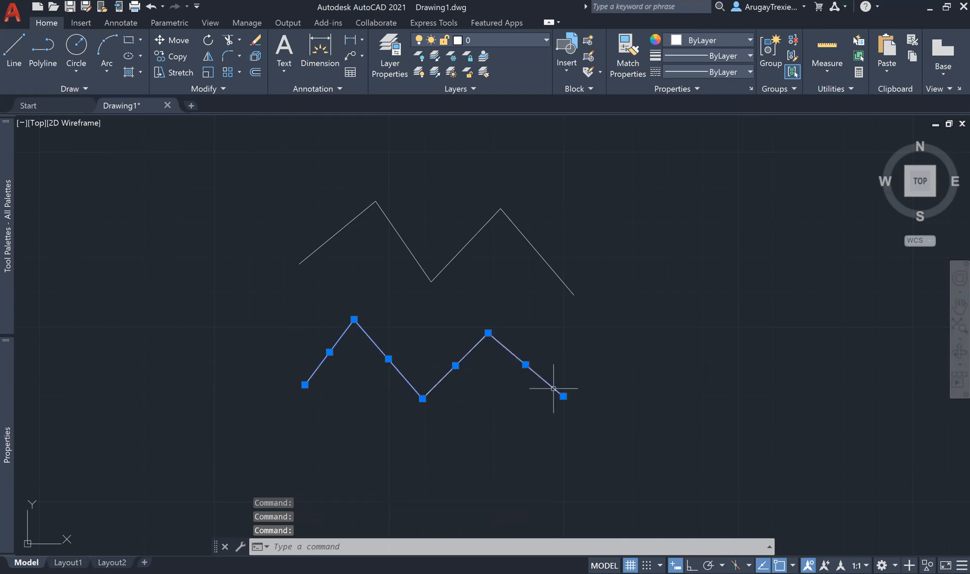
{"action": "left_click", "coordinate": [602, 393]}
{"action": "key", "text": "Escape"}
{"action": "key", "text": "Escape"}
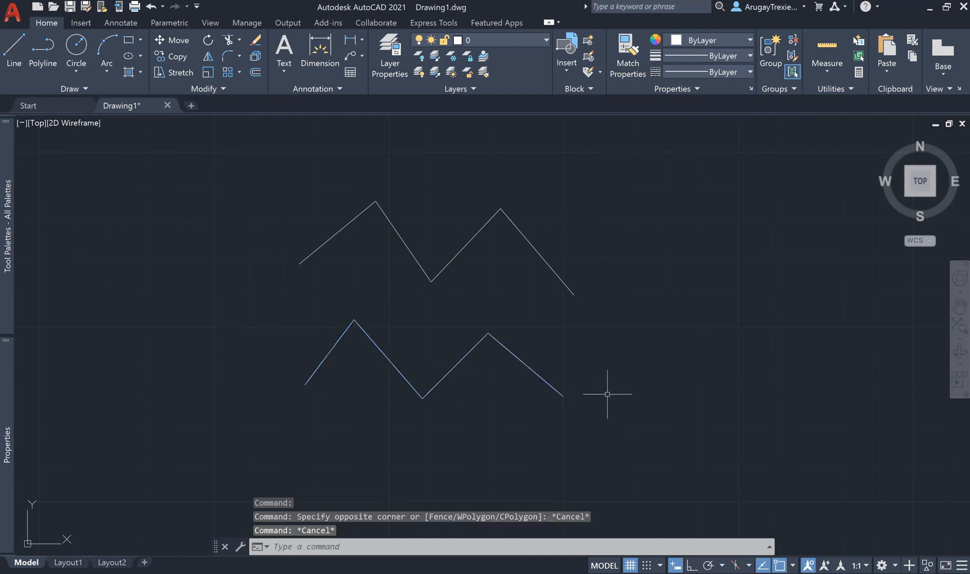
Step: Select the upper polyline again to compare it with the separate lines, and clear the selection
{"action": "left_click", "coordinate": [500, 209]}
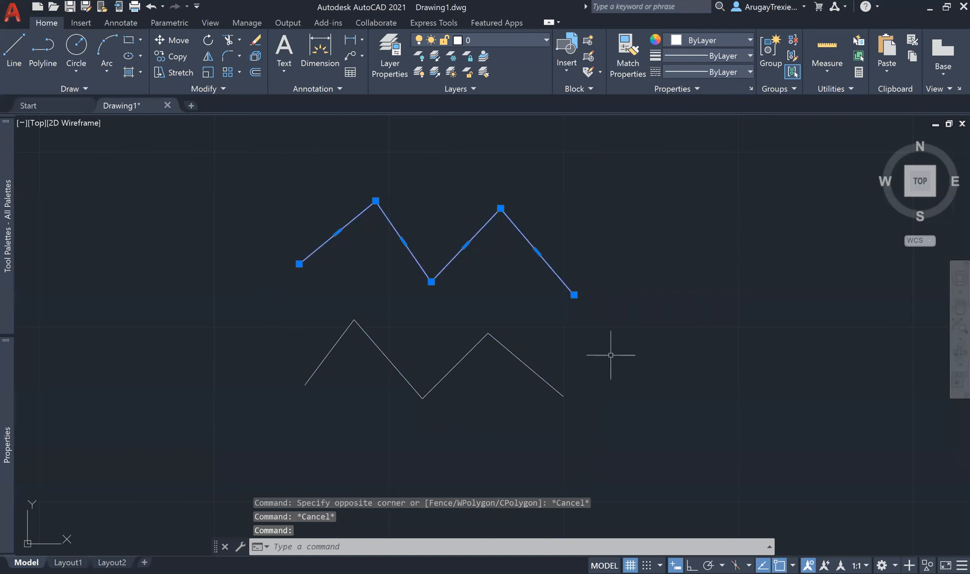
{"action": "key", "text": "Escape"}
{"action": "left_click", "coordinate": [610, 393]}
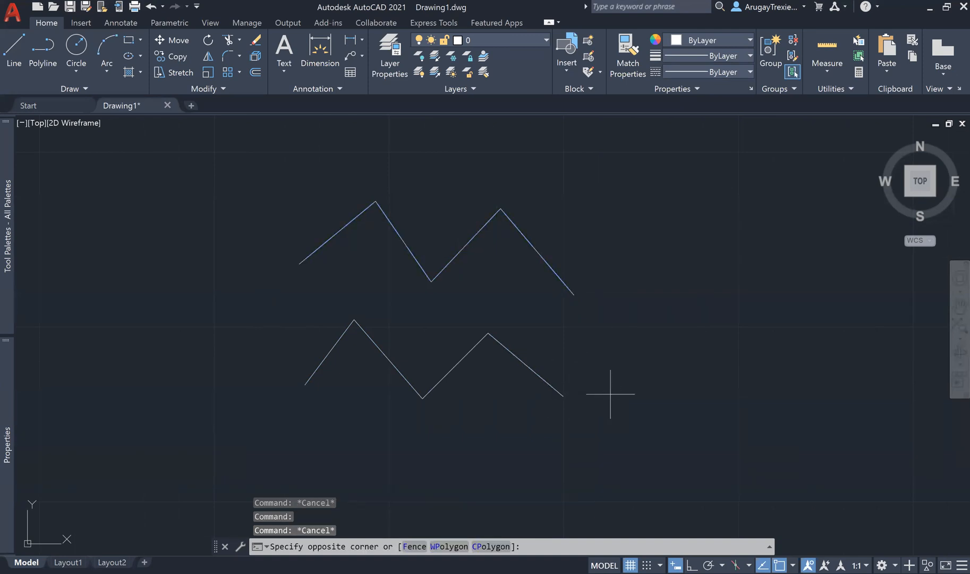
{"action": "key", "text": "Escape"}
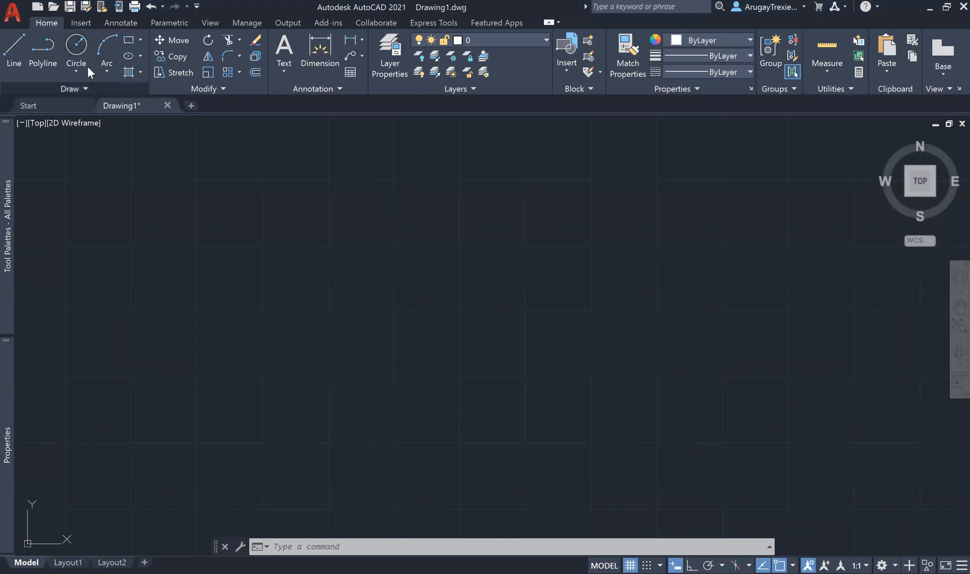
{"action": "left_click", "coordinate": [81, 51]}
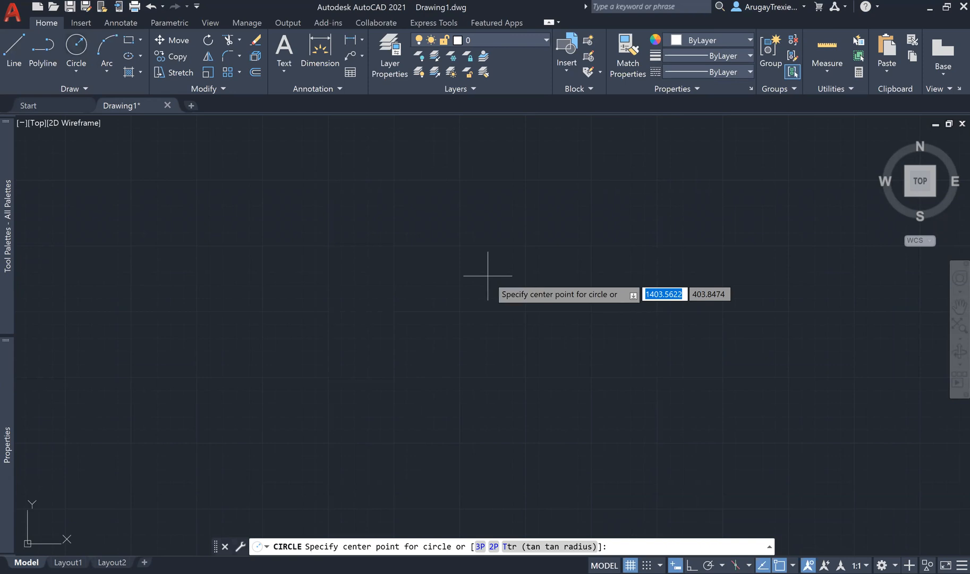
{"action": "key", "text": "Escape"}
{"action": "key", "text": "Escape"}
{"action": "left_click", "coordinate": [78, 52]}
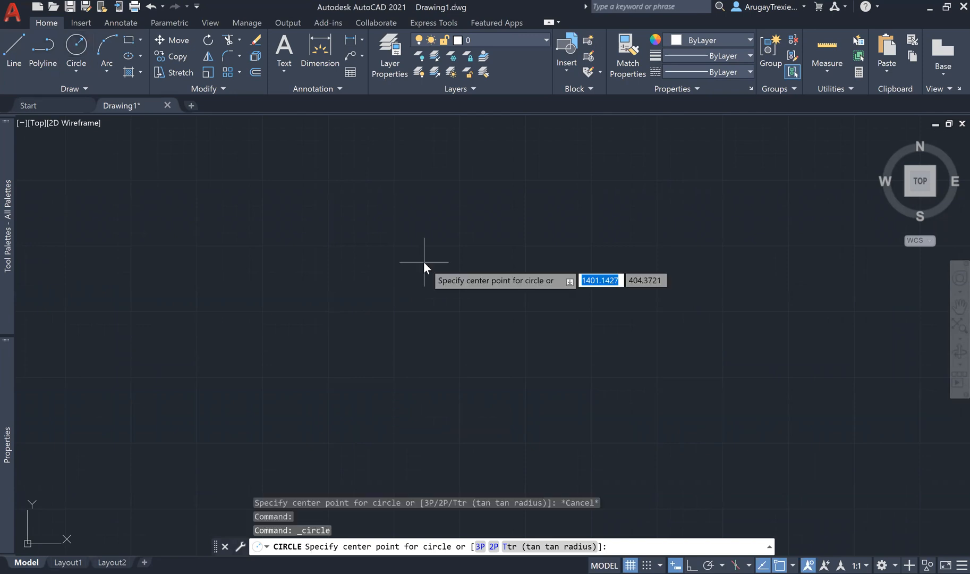
{"action": "type", "text": "100"}
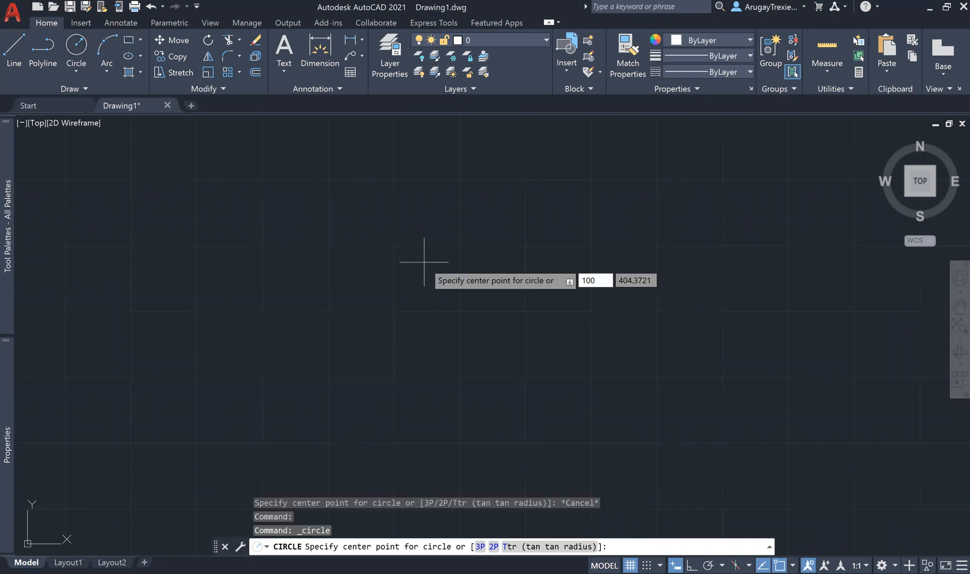
{"action": "key", "text": "Return"}
{"action": "key", "text": "Escape"}
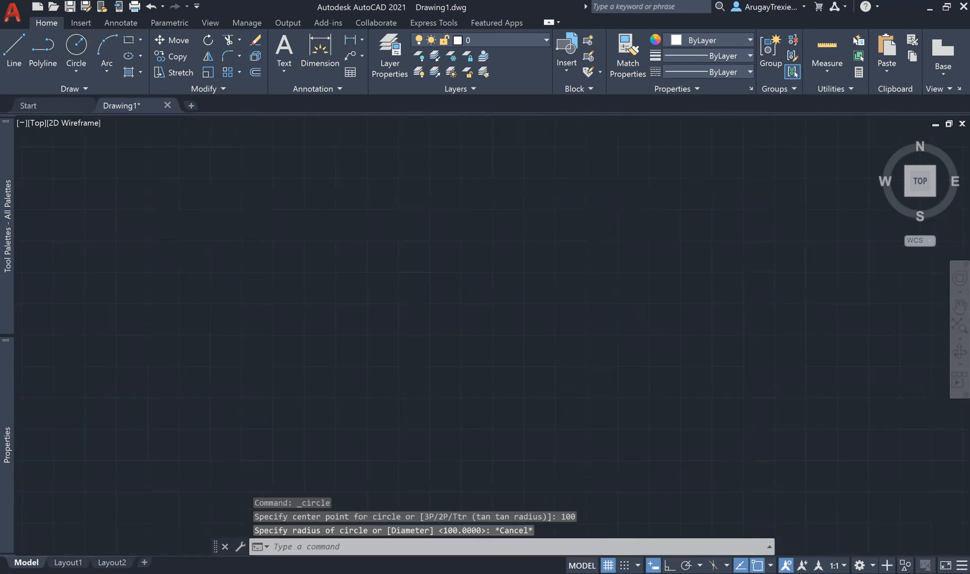
Step: Examine the large circle and its size relative to the small shapes drawn around it
{"action": "scroll", "coordinate": [179, 338], "scroll_direction": "up", "scroll_amount": 5}
{"action": "scroll", "coordinate": [353, 362], "scroll_direction": "down", "scroll_amount": 2}
{"action": "left_click", "coordinate": [412, 353]}
{"action": "left_click", "coordinate": [412, 353]}
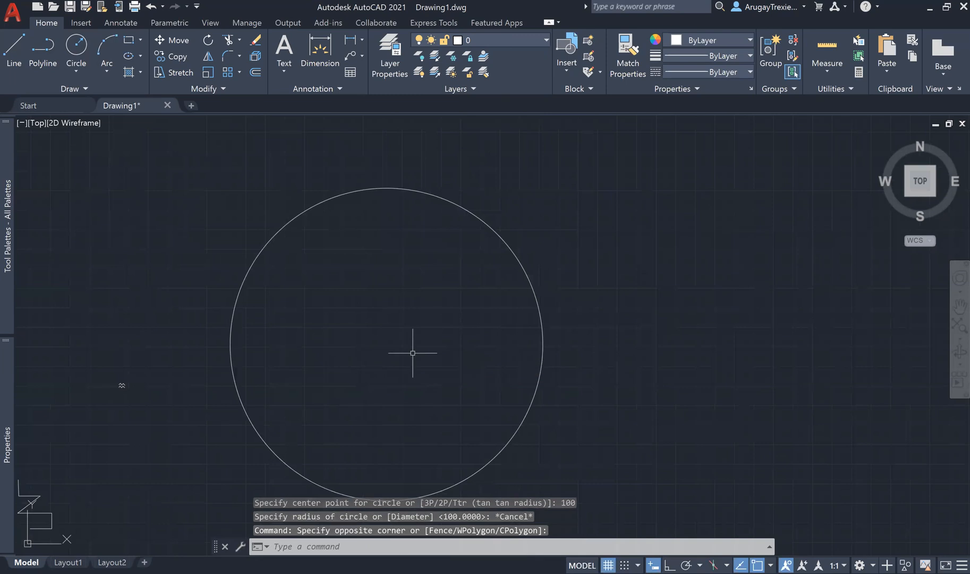
{"action": "scroll", "coordinate": [685, 396], "scroll_direction": "down", "scroll_amount": 2}
{"action": "scroll", "coordinate": [650, 376], "scroll_direction": "up", "scroll_amount": 2}
{"action": "scroll", "coordinate": [619, 374], "scroll_direction": "up", "scroll_amount": 5}
{"action": "scroll", "coordinate": [255, 364], "scroll_direction": "down", "scroll_amount": 5}
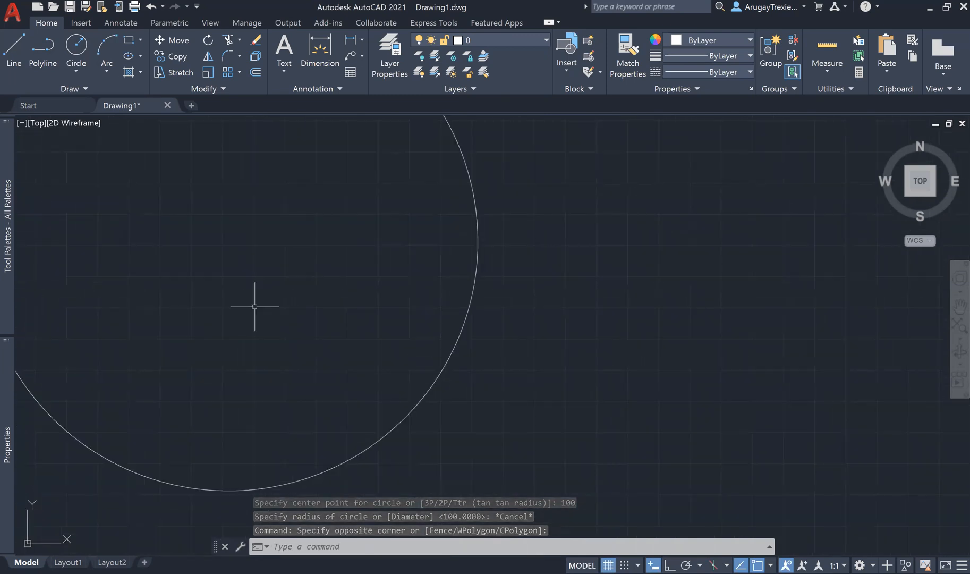
{"action": "middle_click_drag", "start_coordinate": [240, 299], "coordinate": [327, 346]}
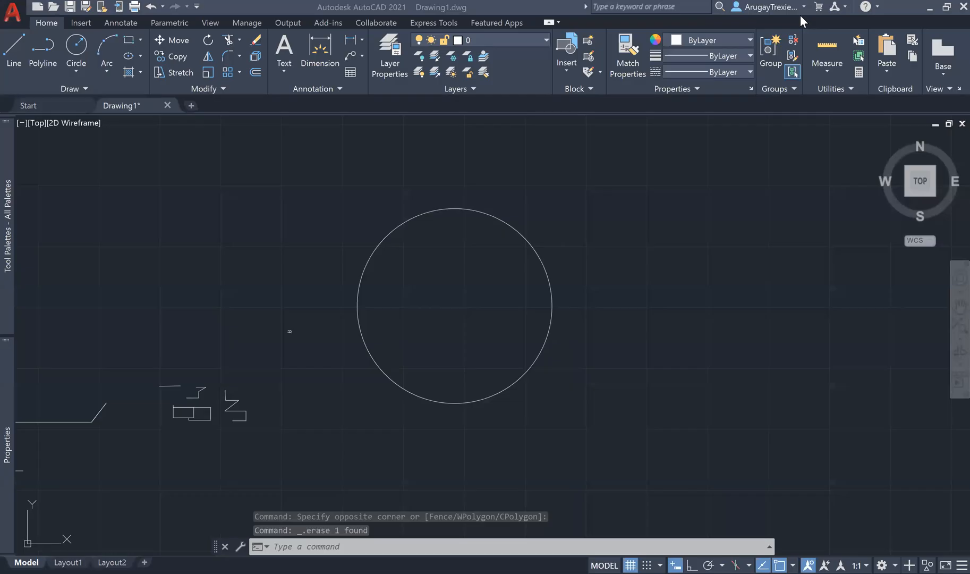
Step: Draw a circle to the right of the large circle, using the Diameter option with a diameter of 100
{"action": "left_click", "coordinate": [77, 49]}
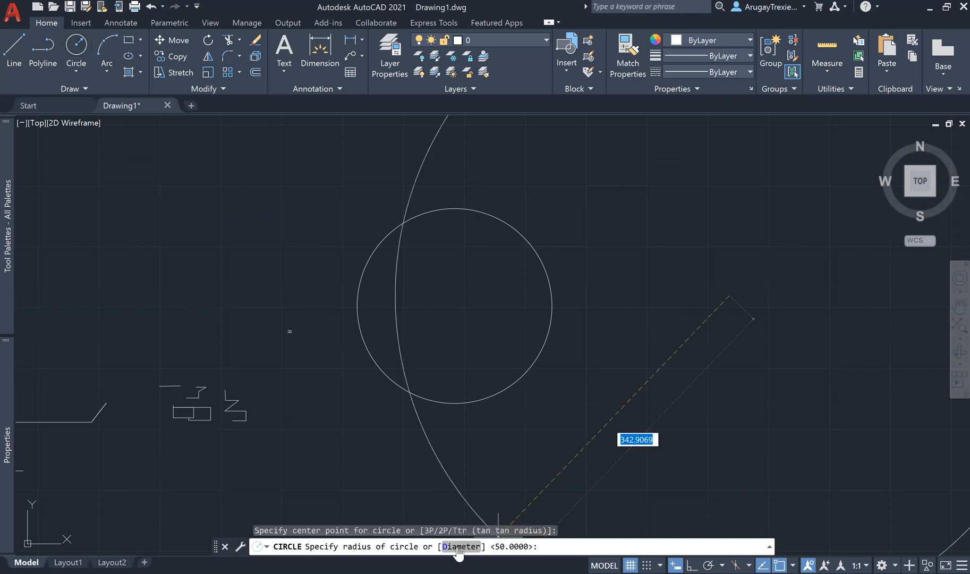
{"action": "left_click", "coordinate": [467, 547]}
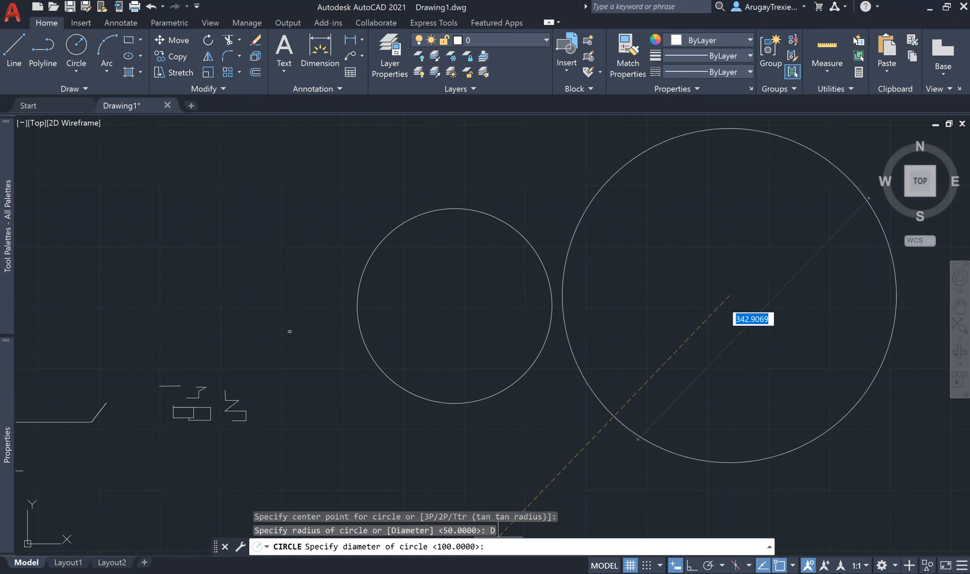
{"action": "type", "text": "100"}
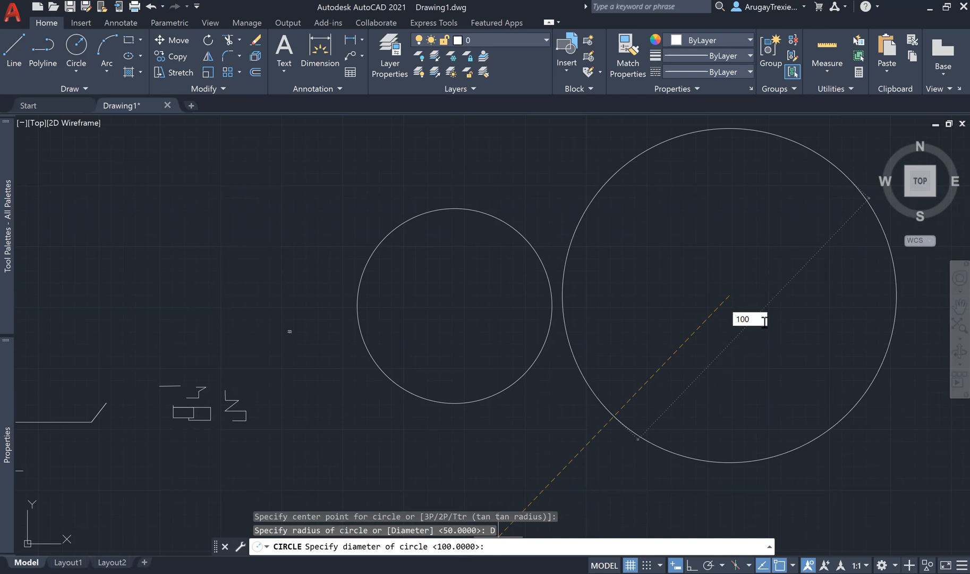
{"action": "key", "text": "Return"}
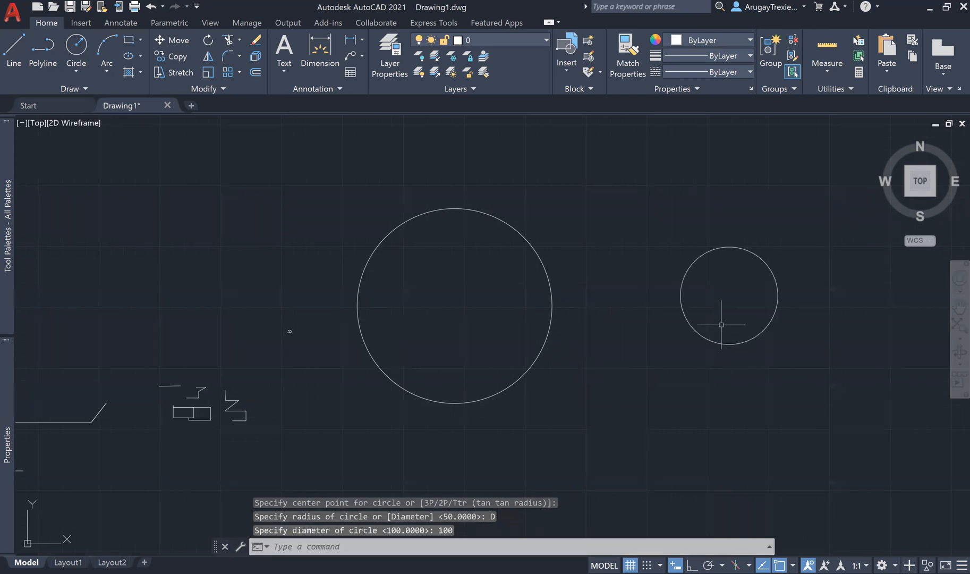
{"action": "left_click", "coordinate": [453, 308]}
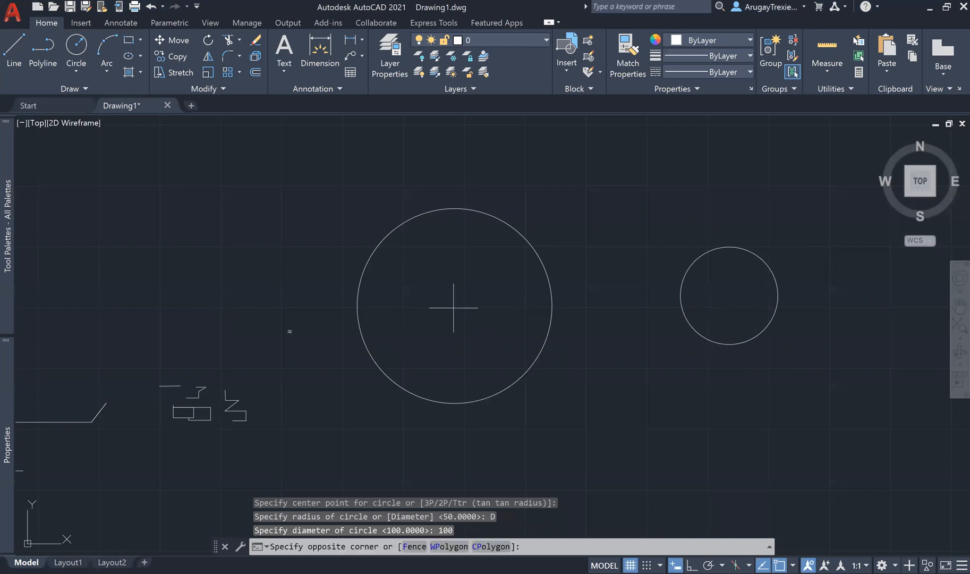
{"action": "left_click", "coordinate": [386, 244]}
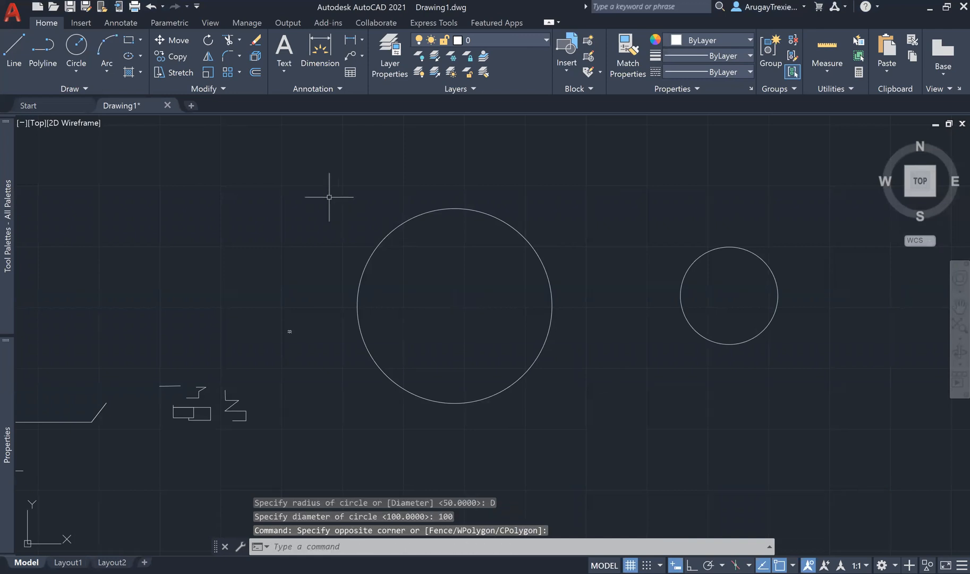
{"action": "left_click", "coordinate": [329, 197]}
{"action": "left_click", "coordinate": [440, 330]}
{"action": "key", "text": "Escape"}
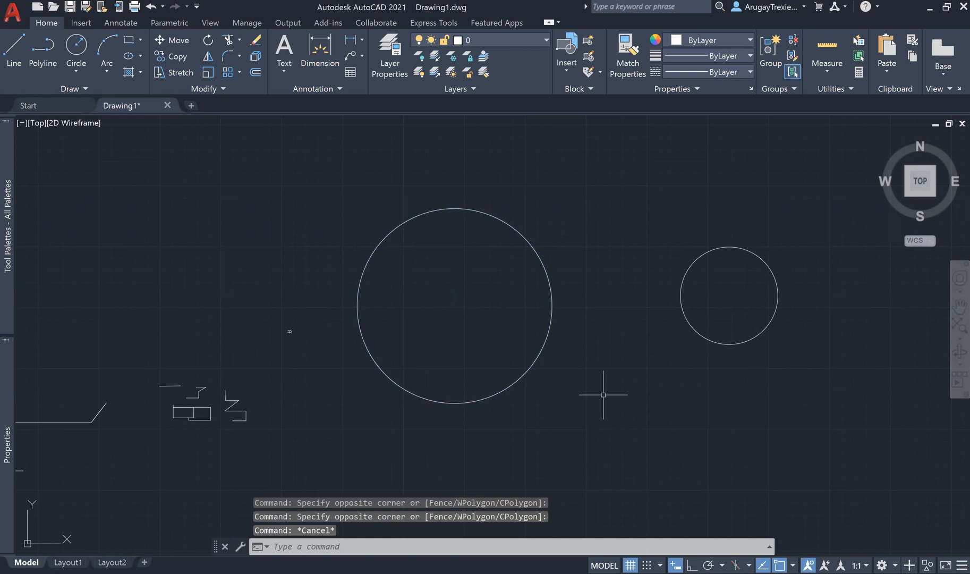
{"action": "scroll", "coordinate": [754, 302], "scroll_direction": "up", "scroll_amount": 2}
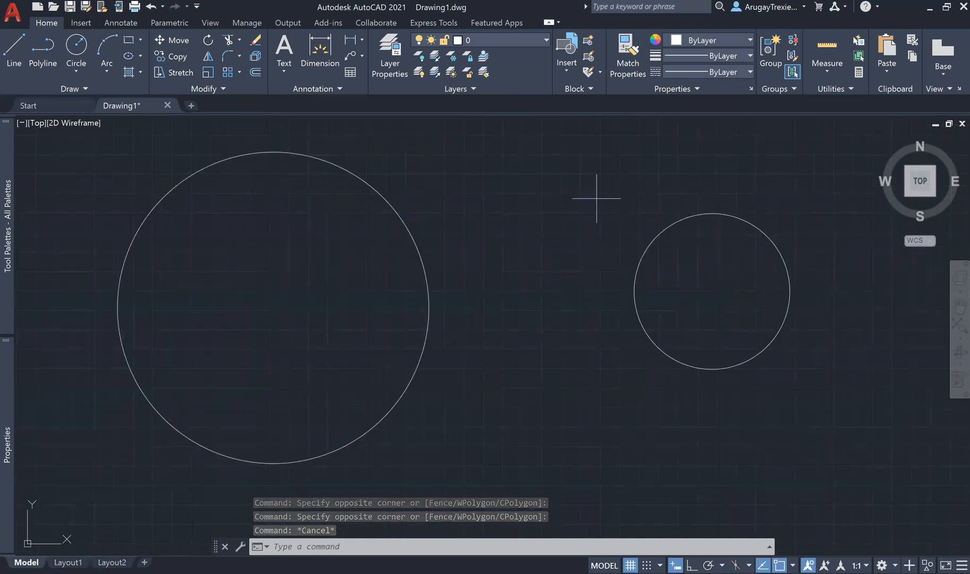
{"action": "key", "text": "Escape"}
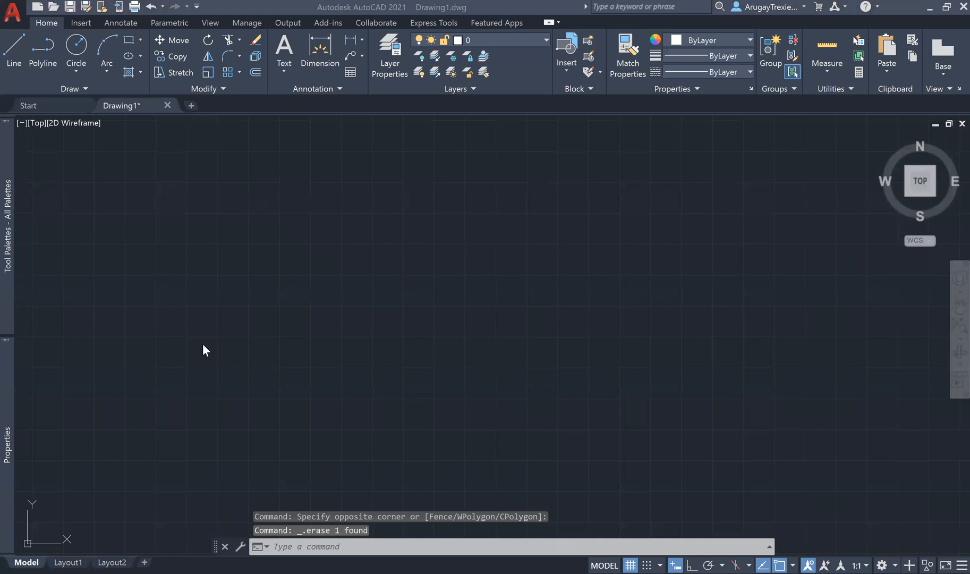
Step: Draw a rectangle 75 wide and 50 high near the middle of the empty drawing area
{"action": "left_click", "coordinate": [130, 43]}
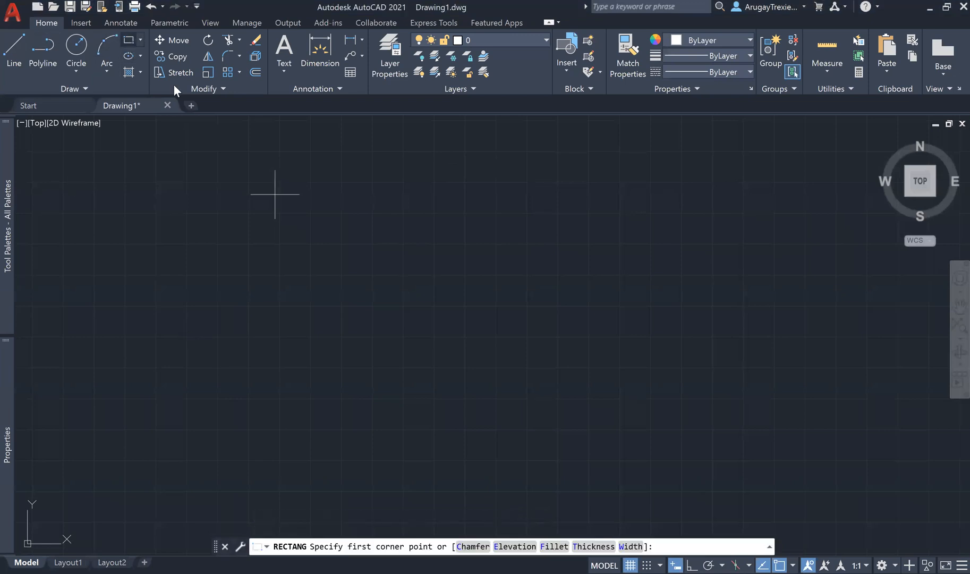
{"action": "left_click", "coordinate": [316, 252]}
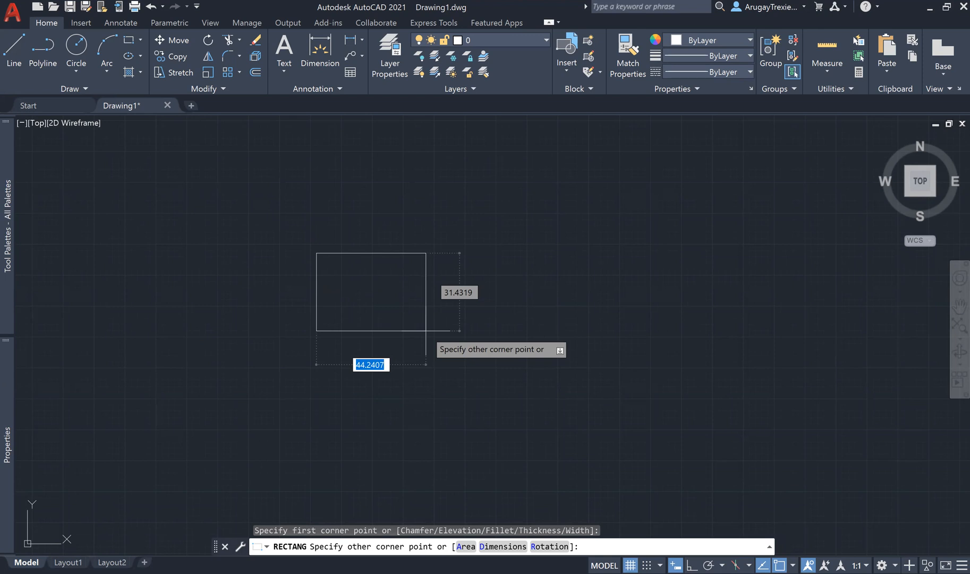
{"action": "type", "text": "75"}
{"action": "key", "text": "Tab"}
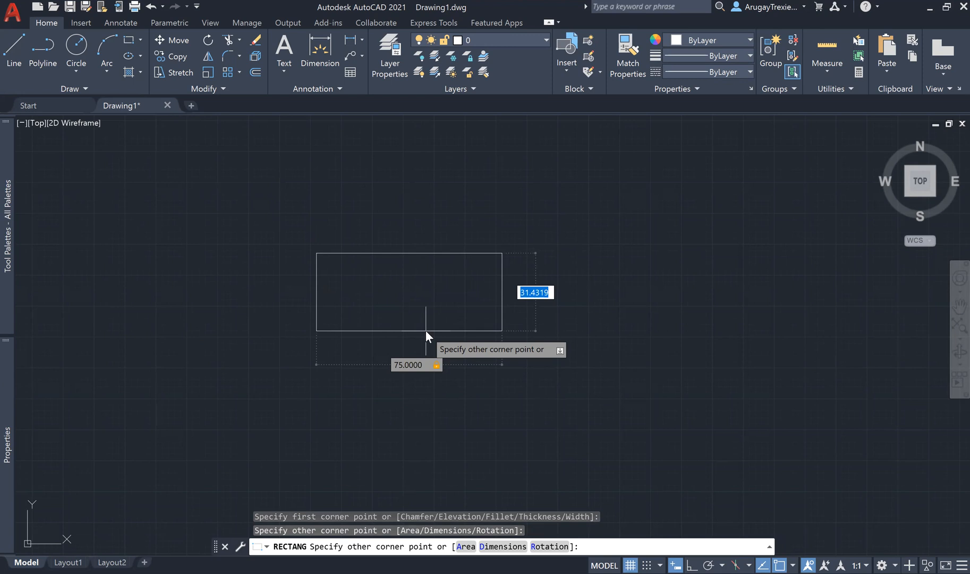
{"action": "type", "text": "50"}
{"action": "key", "text": "Return"}
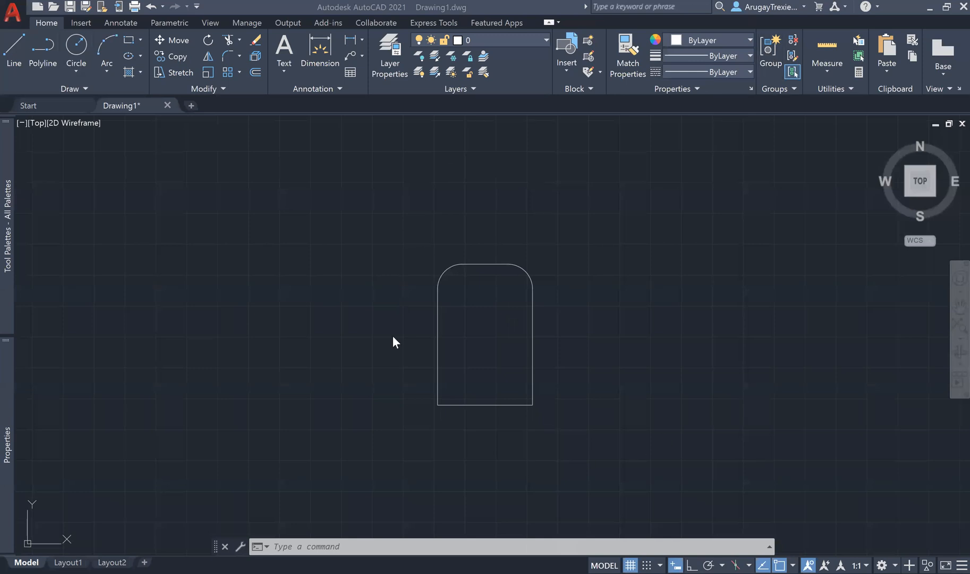
Step: Draw a freehand upright rectangle beside the round-topped shape, on its left and slightly larger than it
{"action": "left_click", "coordinate": [129, 42]}
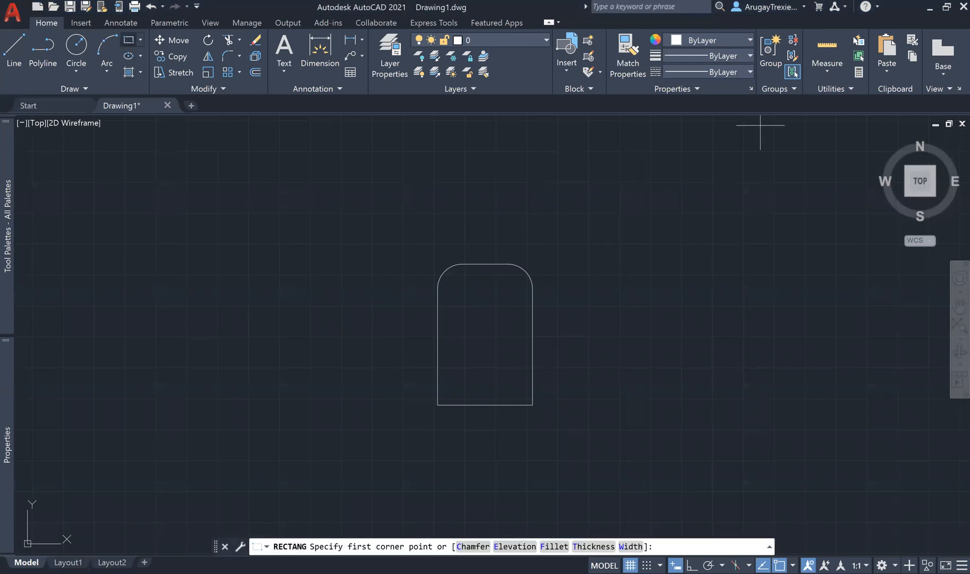
{"action": "left_click", "coordinate": [179, 262]}
{"action": "left_click", "coordinate": [291, 423]}
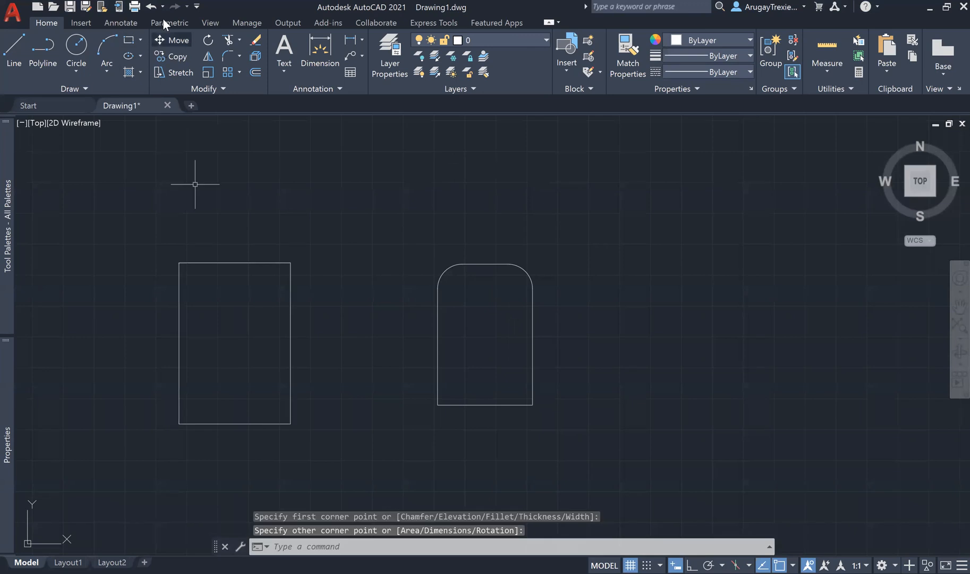
Step: Fillet the upper-left corner of the new rectangle with a radius of 10
{"action": "left_click", "coordinate": [227, 57]}
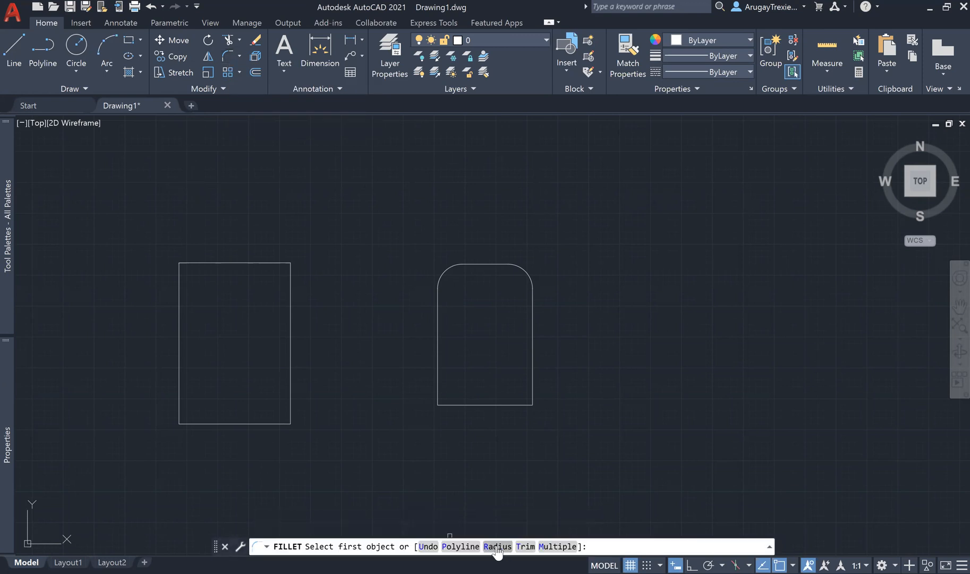
{"action": "left_click", "coordinate": [496, 547]}
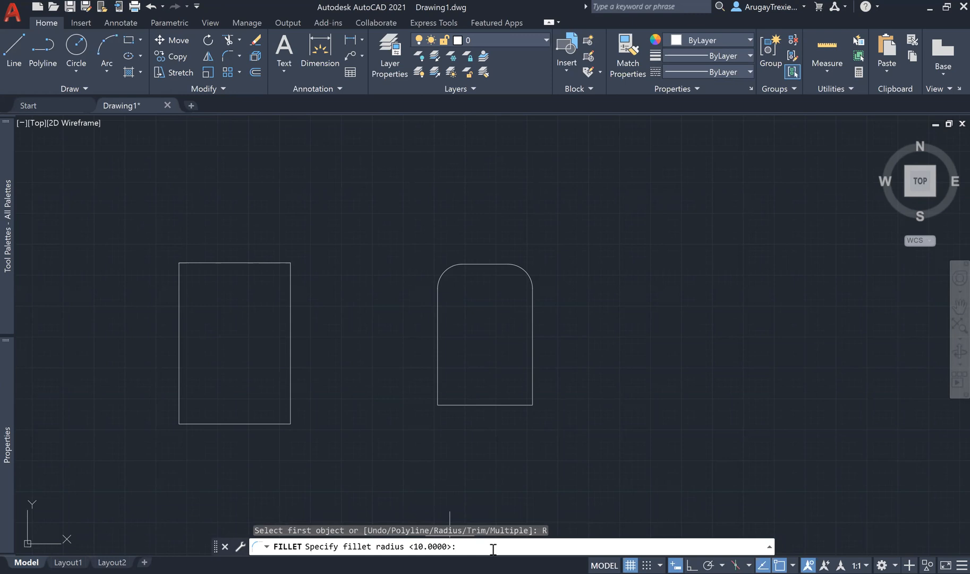
{"action": "type", "text": "10"}
{"action": "key", "text": "Return"}
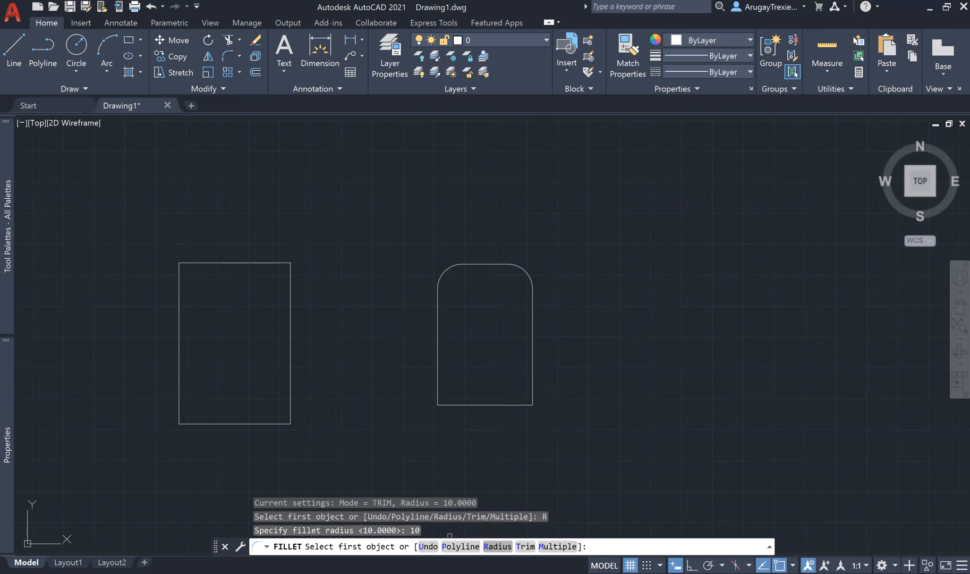
{"action": "left_click", "coordinate": [178, 297]}
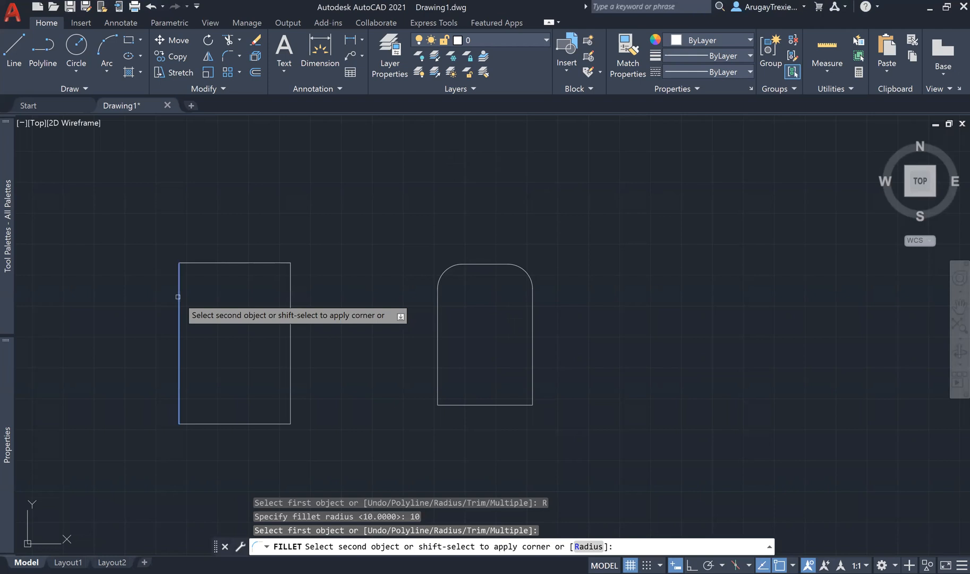
{"action": "left_click", "coordinate": [234, 263]}
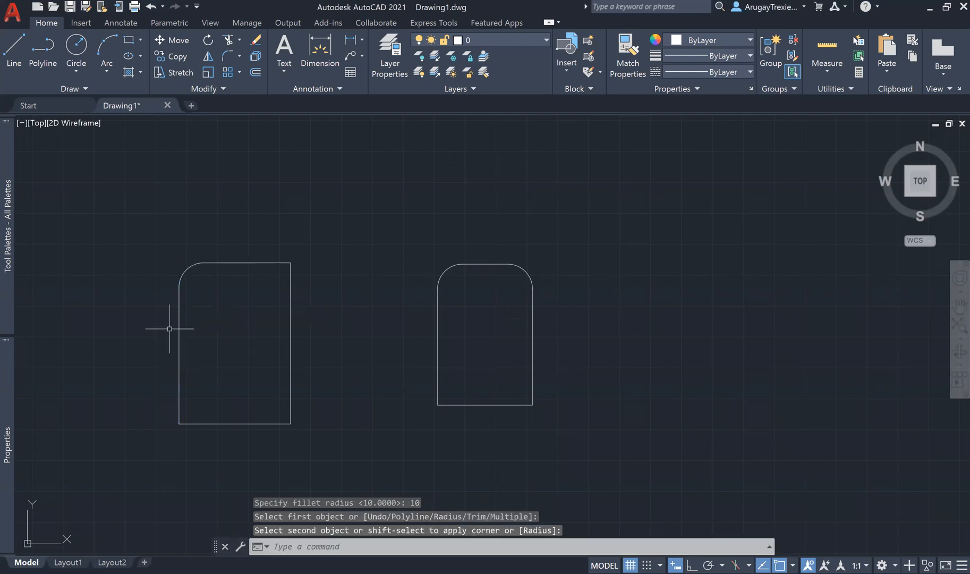
Step: Fillet the remaining three corners of the left rectangle with the same radius of 10
{"action": "left_click", "coordinate": [519, 547]}
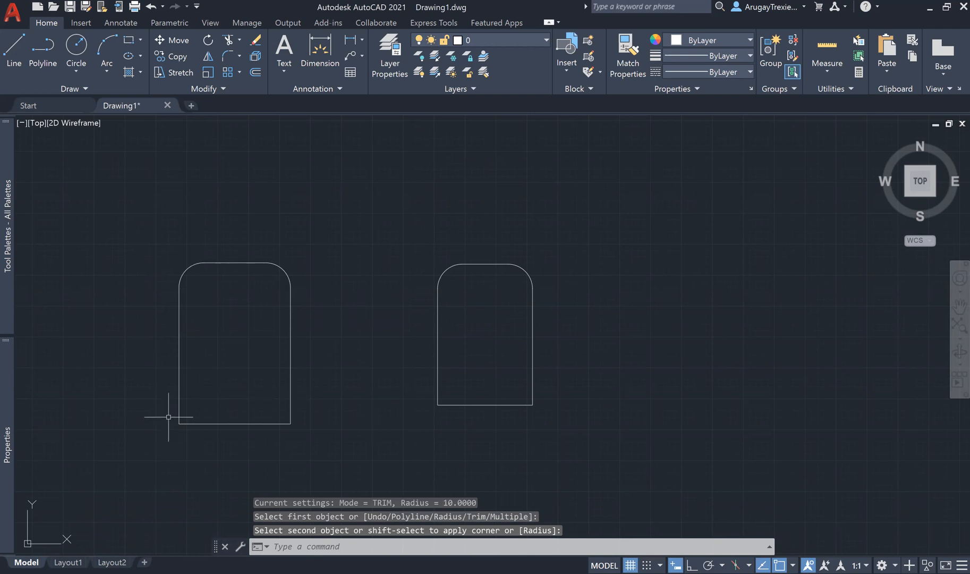
{"action": "left_click", "coordinate": [410, 547]}
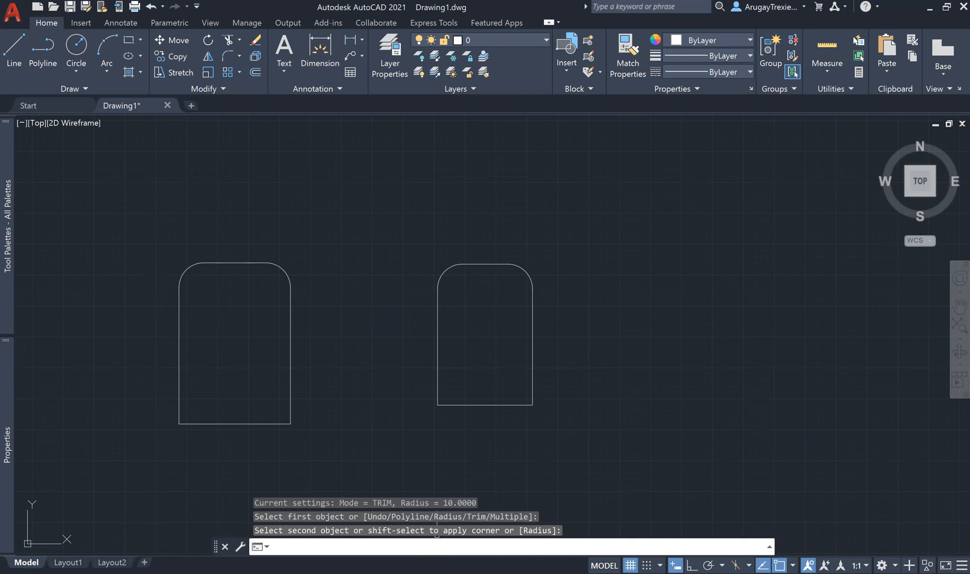
{"action": "left_click", "coordinate": [217, 423]}
{"action": "left_click", "coordinate": [462, 552]}
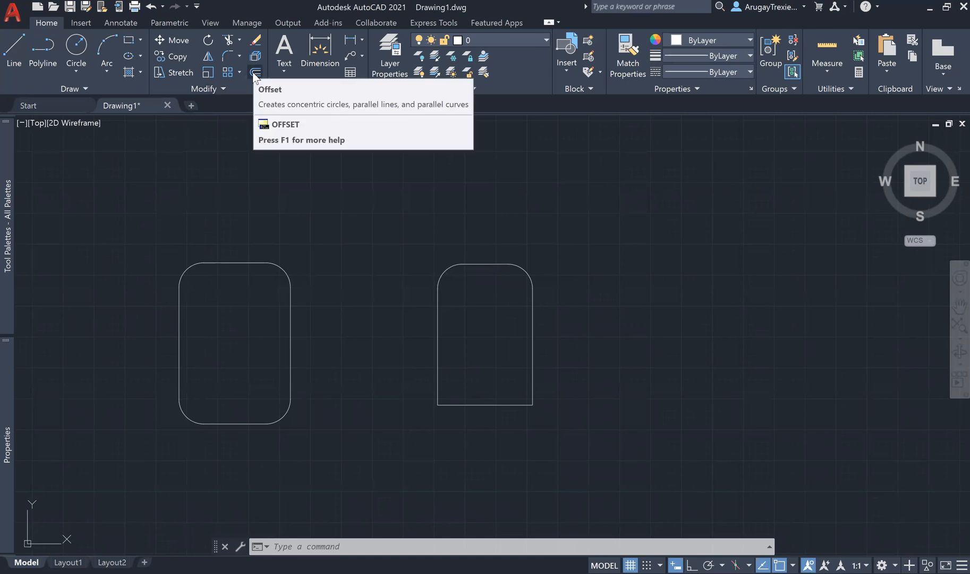
Step: Offset the left rounded rectangle and the right round-topped shape by 2, each both inward and outward
{"action": "left_click", "coordinate": [255, 73]}
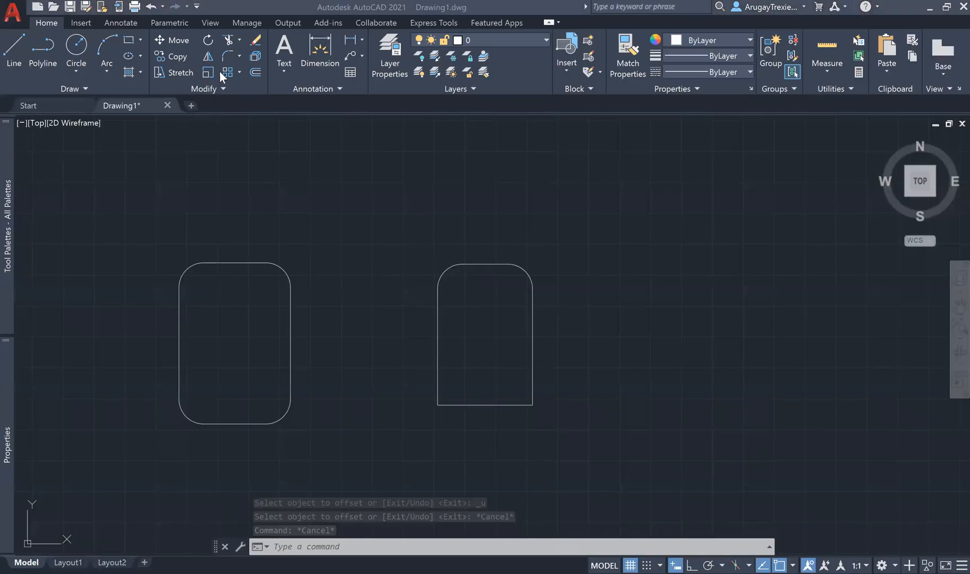
{"action": "left_click", "coordinate": [257, 71]}
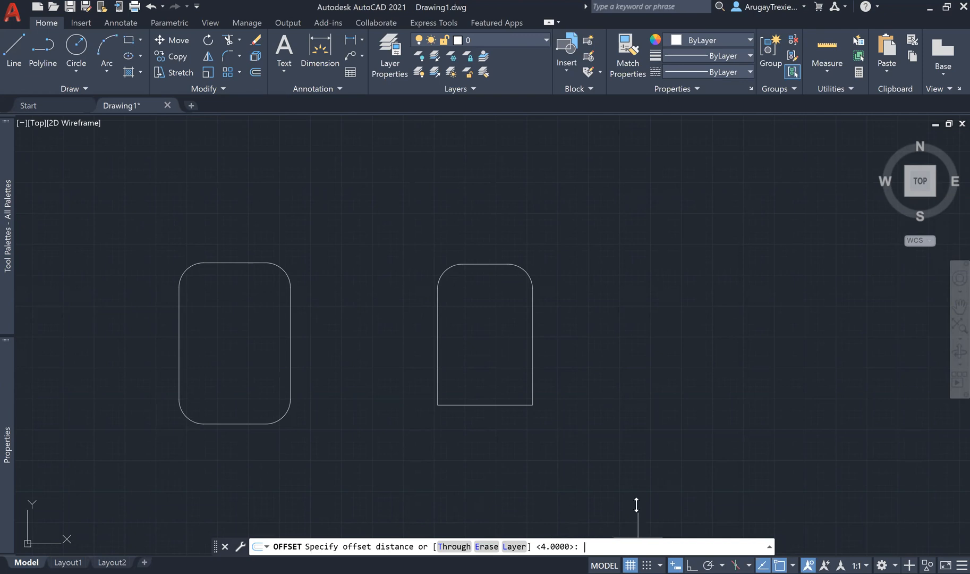
{"action": "type", "text": "2"}
{"action": "key", "text": "Return"}
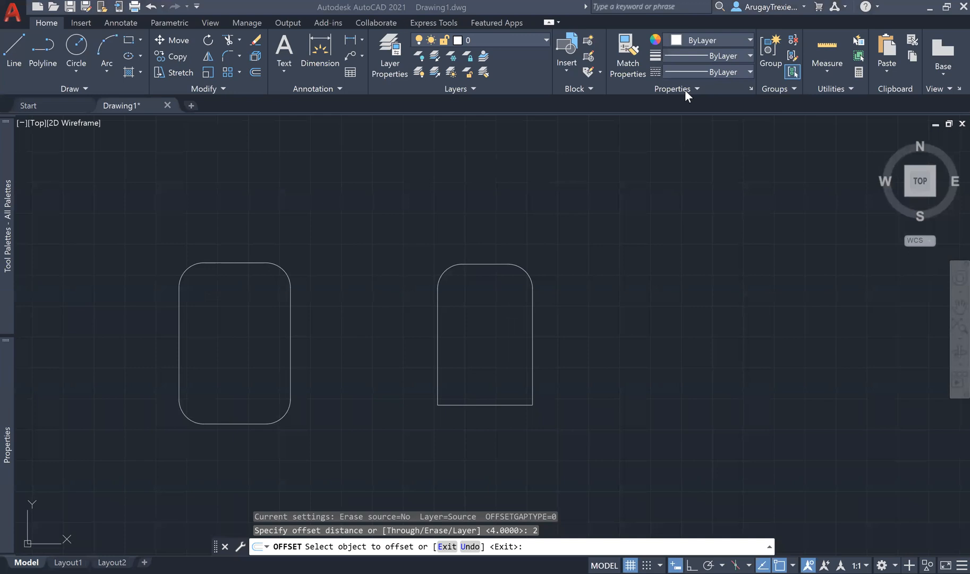
{"action": "left_click", "coordinate": [179, 338]}
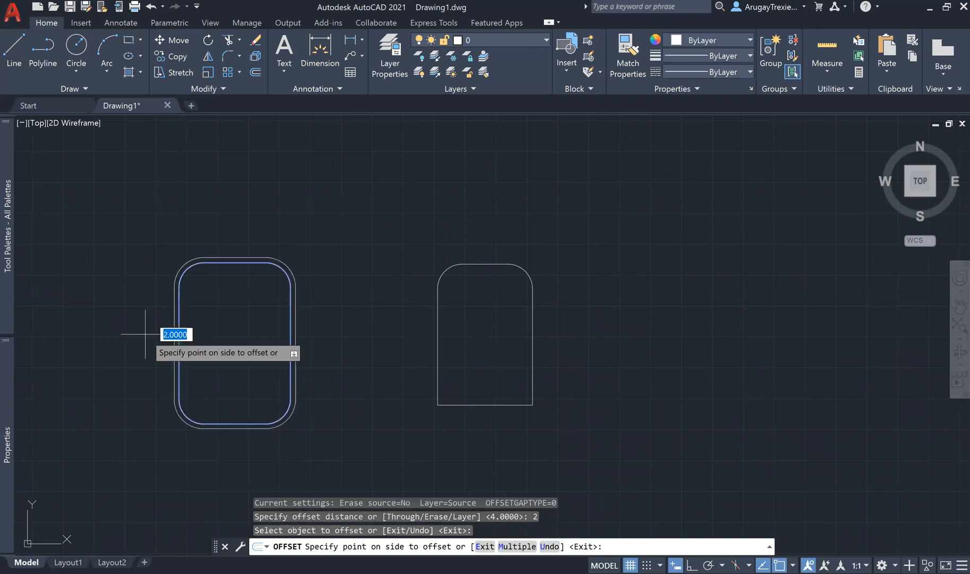
{"action": "left_click", "coordinate": [214, 344]}
{"action": "left_click", "coordinate": [179, 346]}
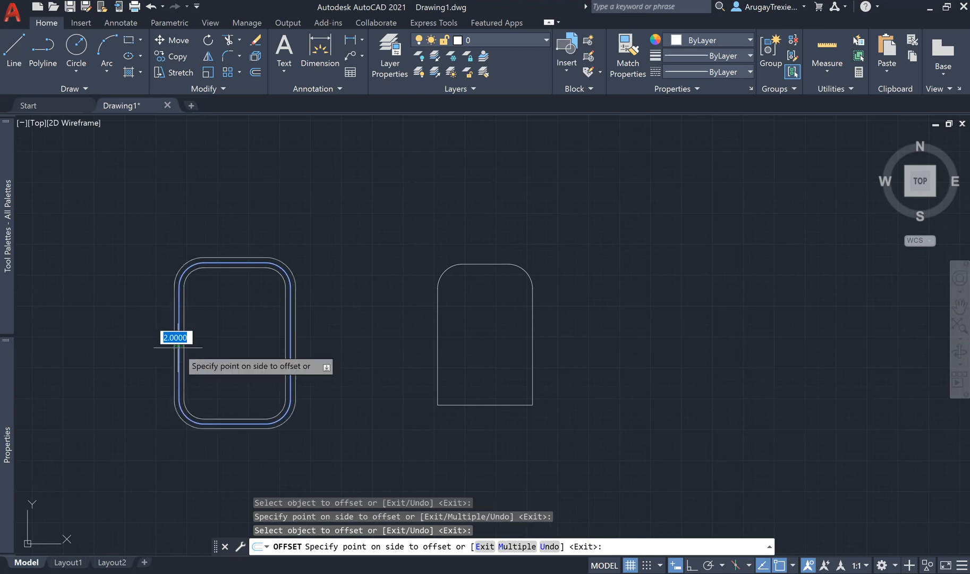
{"action": "left_click", "coordinate": [138, 344]}
{"action": "left_click", "coordinate": [438, 339]}
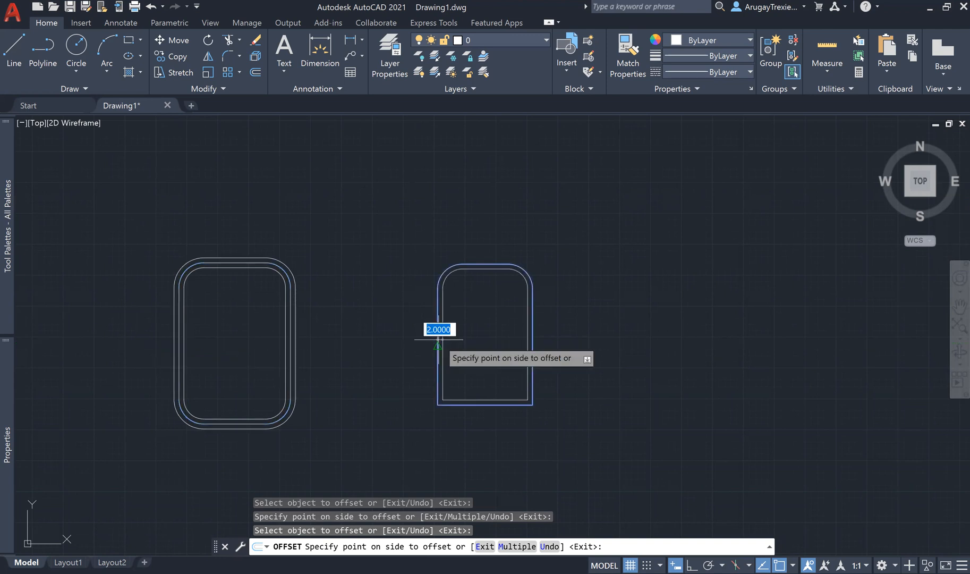
{"action": "left_click", "coordinate": [394, 347]}
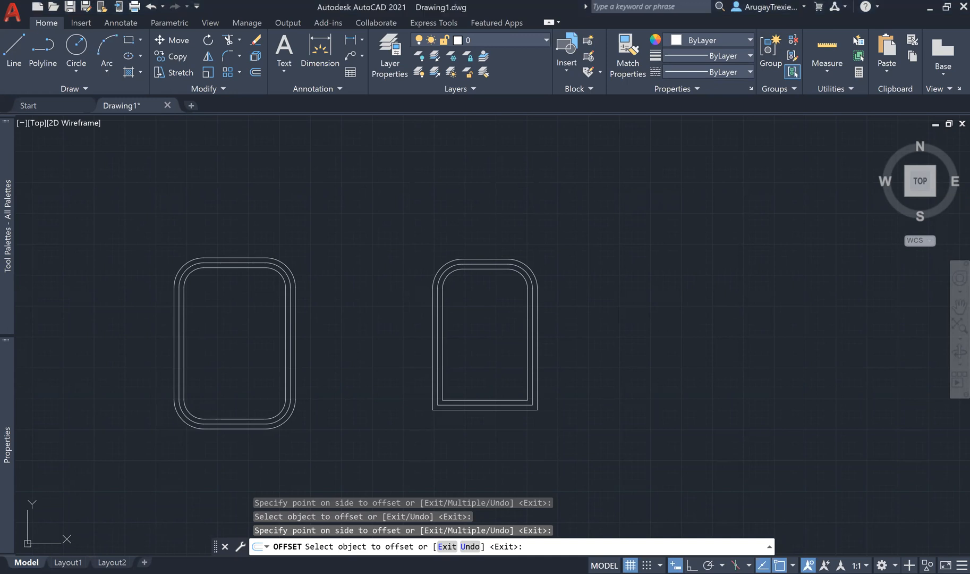
Step: Review the list of available object snap modes and close it without changing any of them
{"action": "left_click", "coordinate": [793, 565]}
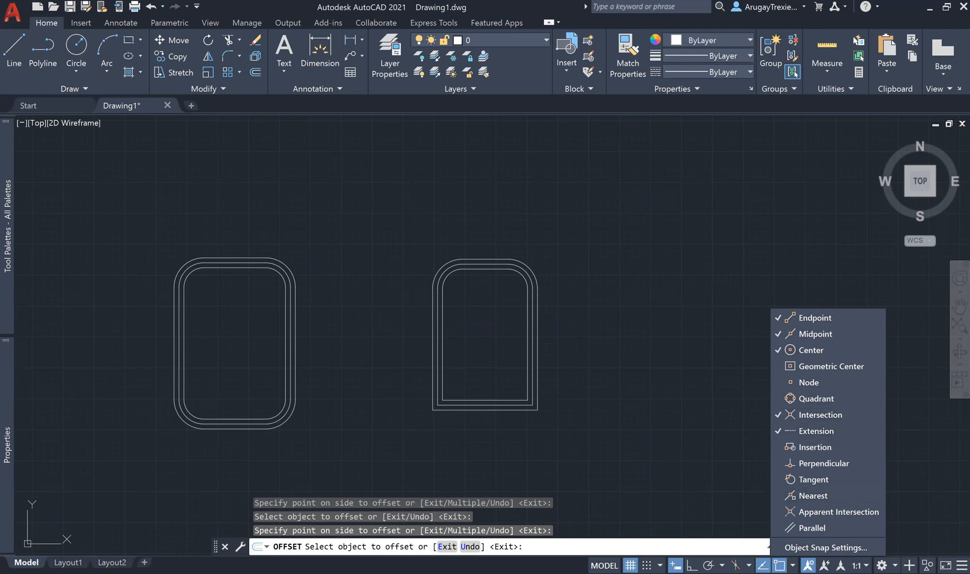
{"action": "left_click", "coordinate": [792, 566]}
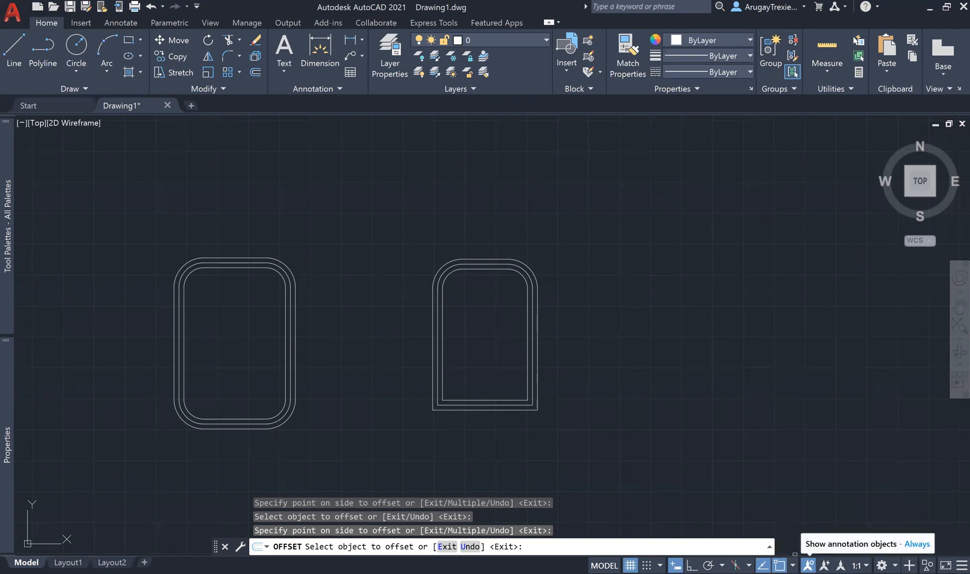